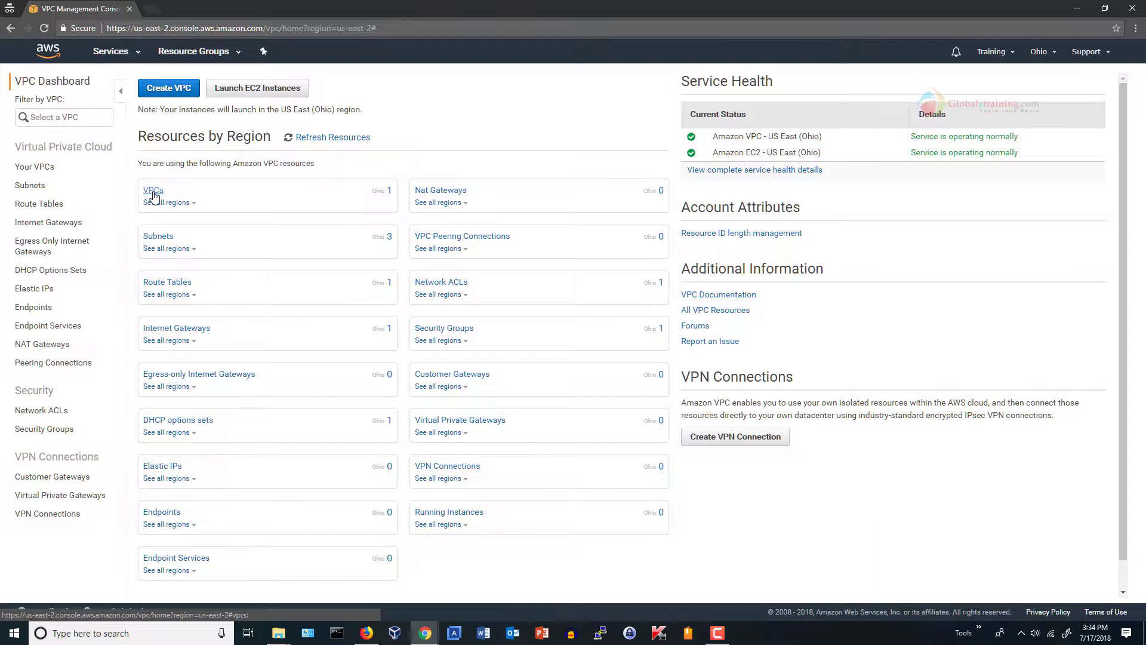
Step: Examine the default VPC, its subnets, the main route table's routes and the internet gateways
{"action": "left_click", "coordinate": [153, 192]}
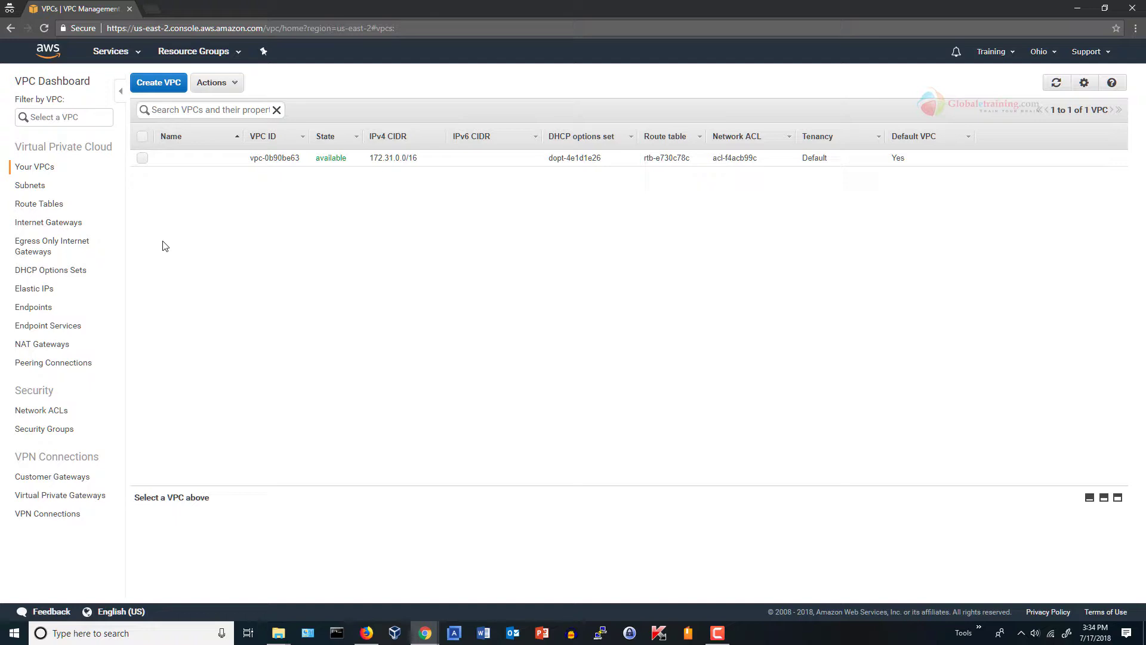
{"action": "left_click", "coordinate": [43, 189]}
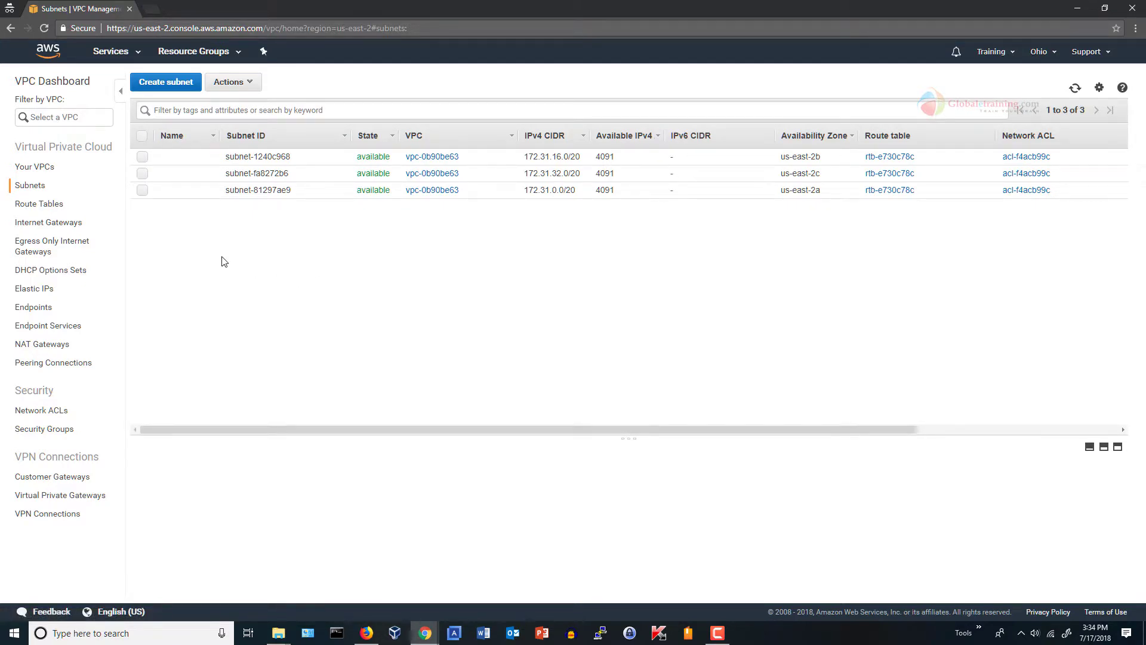
{"action": "left_click", "coordinate": [42, 204]}
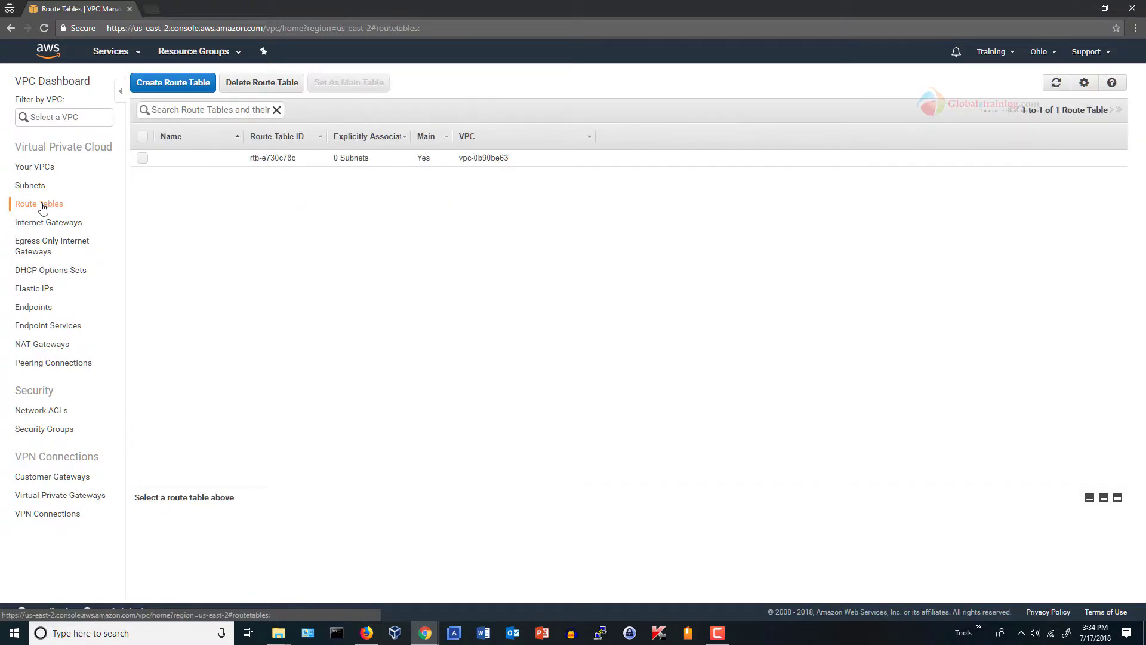
{"action": "left_click", "coordinate": [236, 161]}
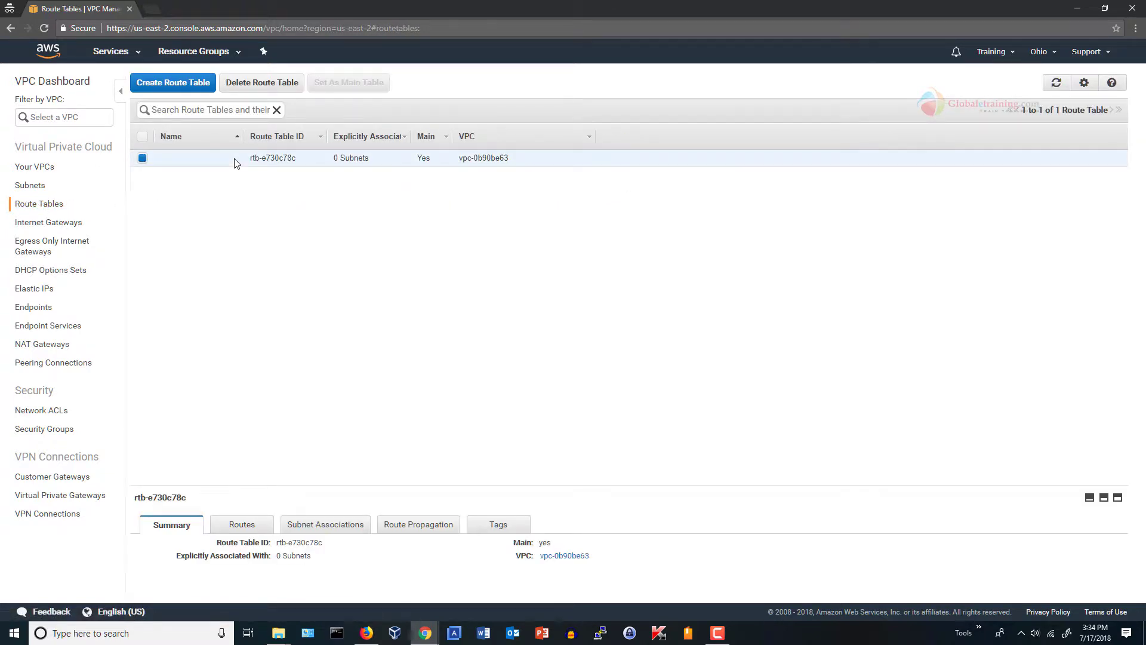
{"action": "left_click", "coordinate": [243, 524]}
{"action": "scroll", "coordinate": [248, 525], "scroll_direction": "down", "scroll_amount": 1}
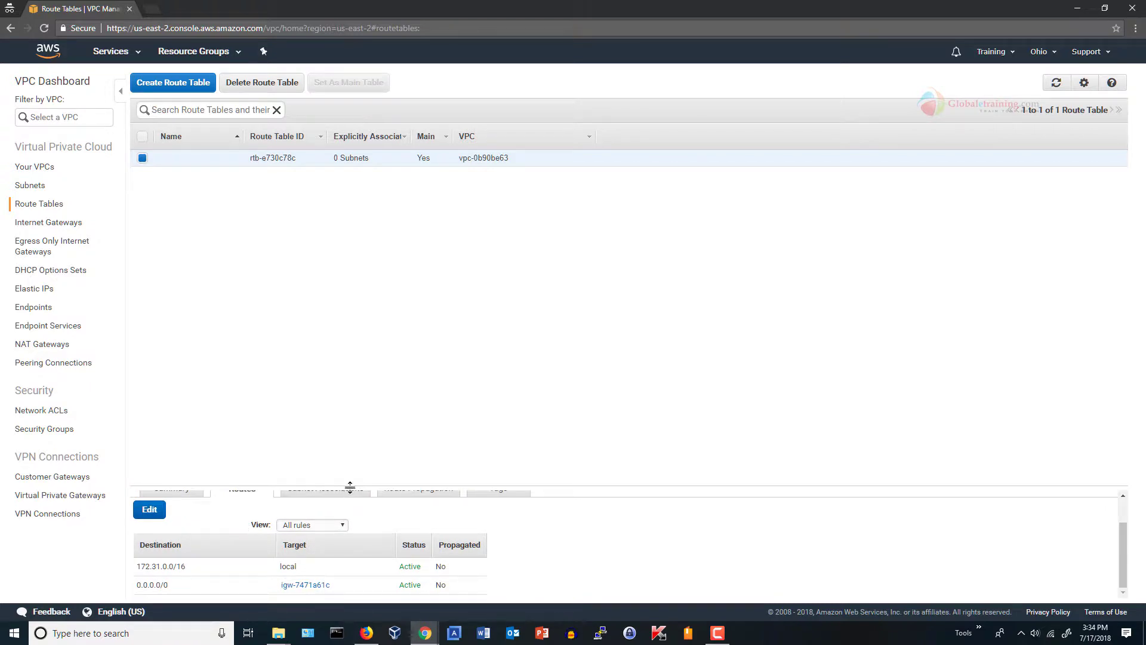
{"action": "left_click_drag", "start_coordinate": [349, 486], "coordinate": [371, 305]}
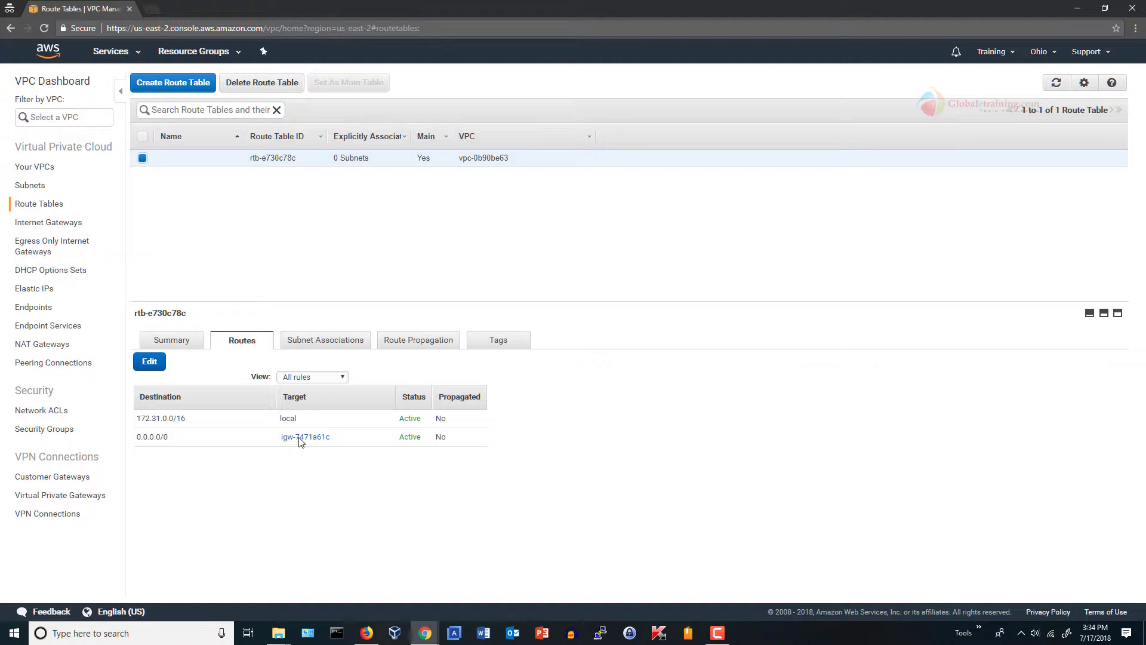
{"action": "left_click", "coordinate": [61, 223]}
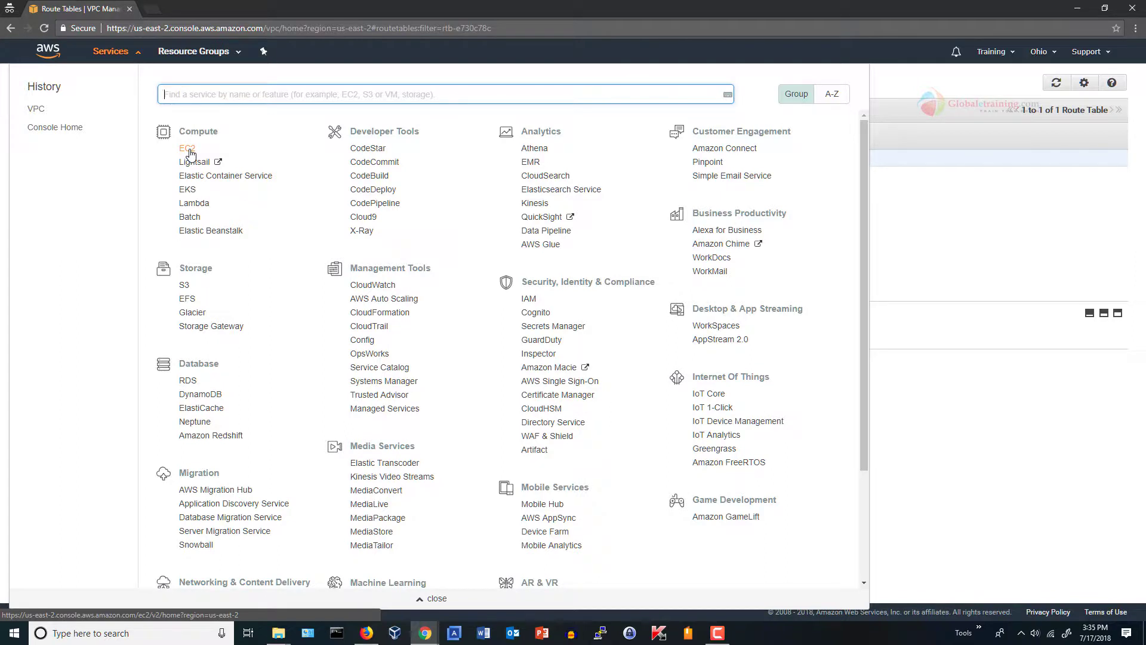
Step: Start launching an EC2 instance from the Amazon Linux 2 AMI (HVM), SSD Volume Type, with the t2.micro instance type
{"action": "left_click", "coordinate": [188, 149]}
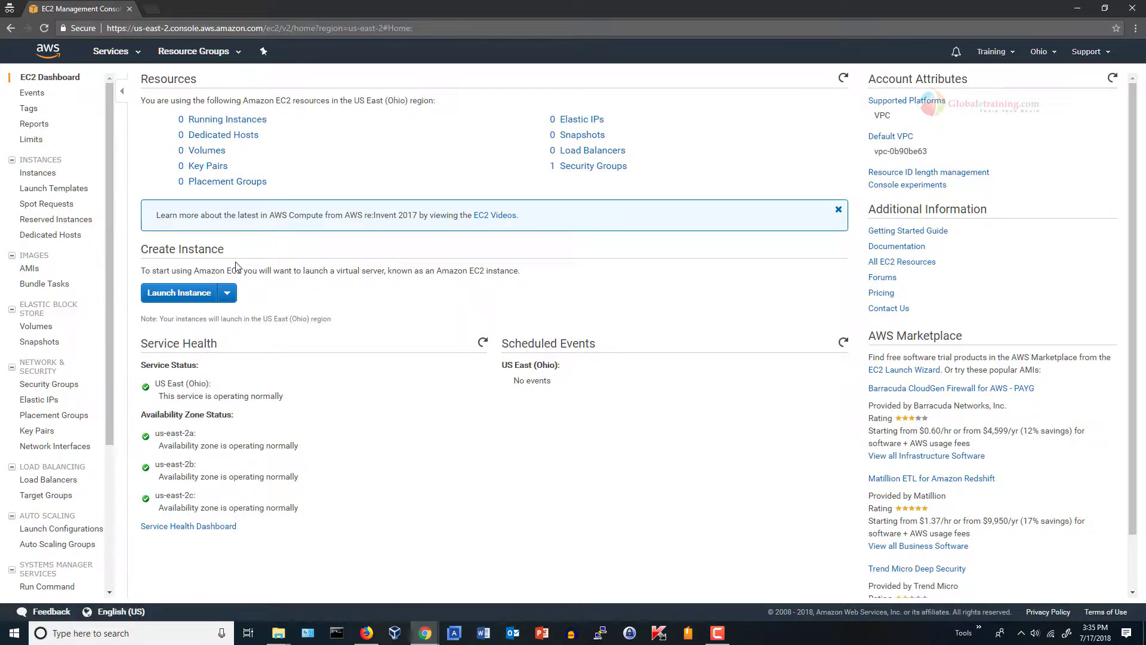
{"action": "left_click", "coordinate": [252, 119]}
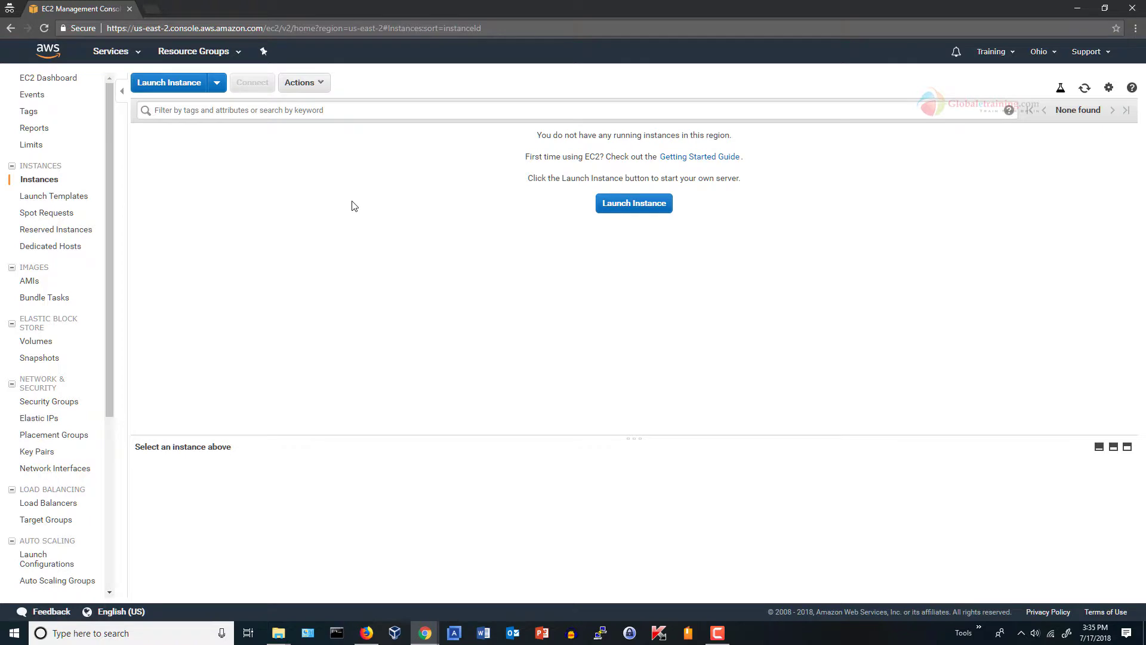
{"action": "left_click", "coordinate": [652, 208]}
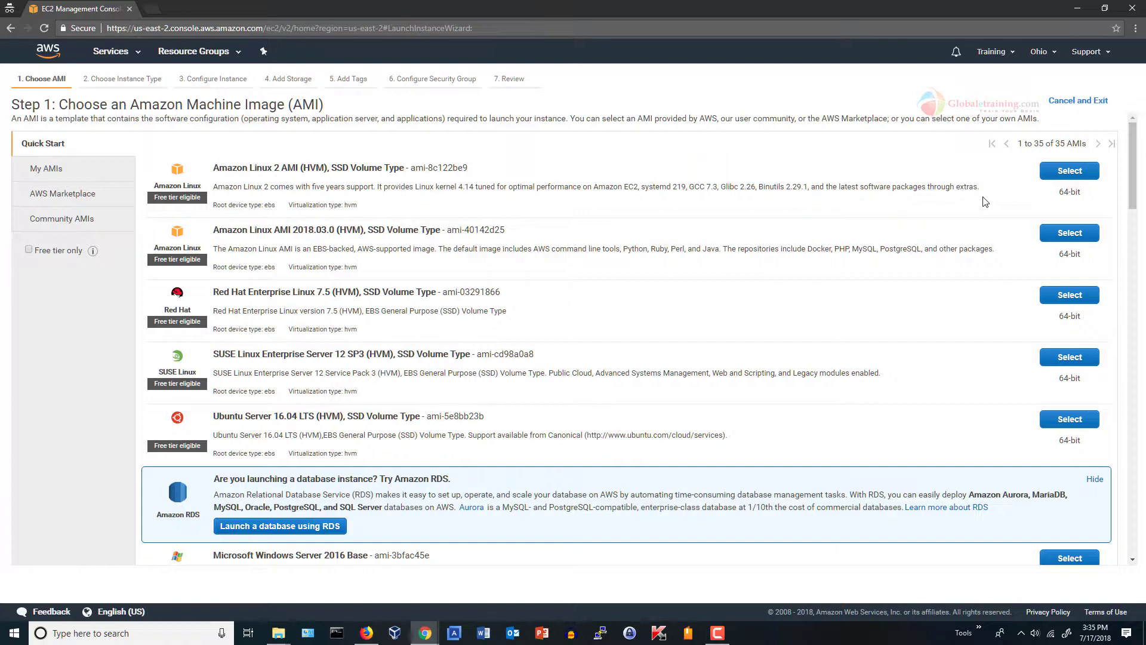
{"action": "left_click", "coordinate": [1057, 172]}
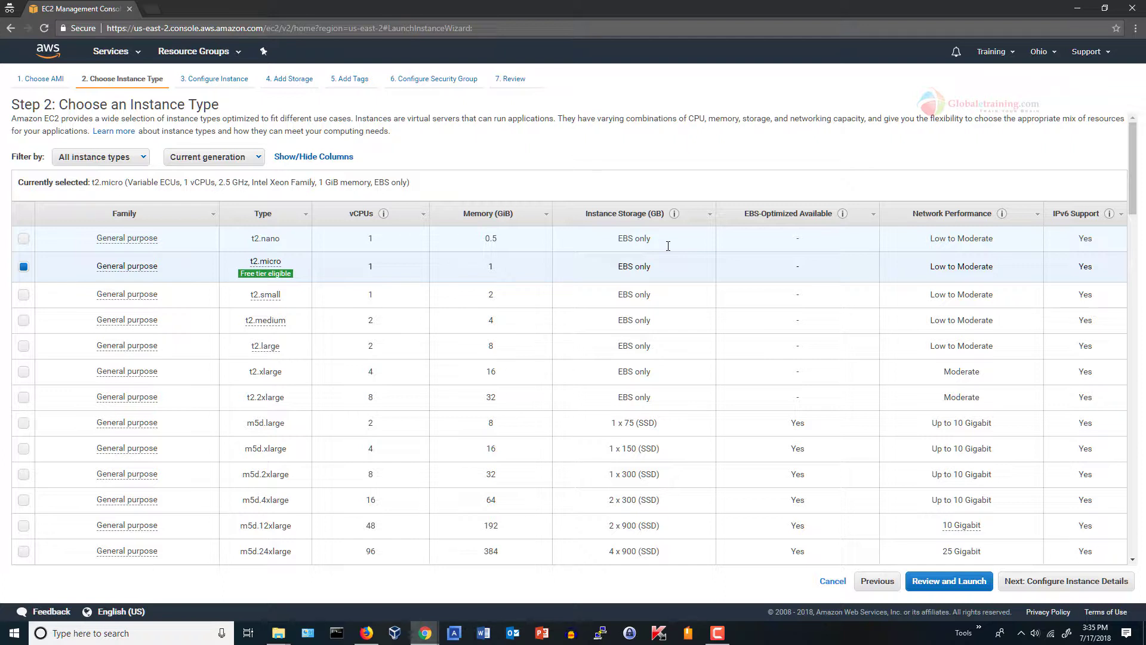
{"action": "left_click", "coordinate": [1045, 588]}
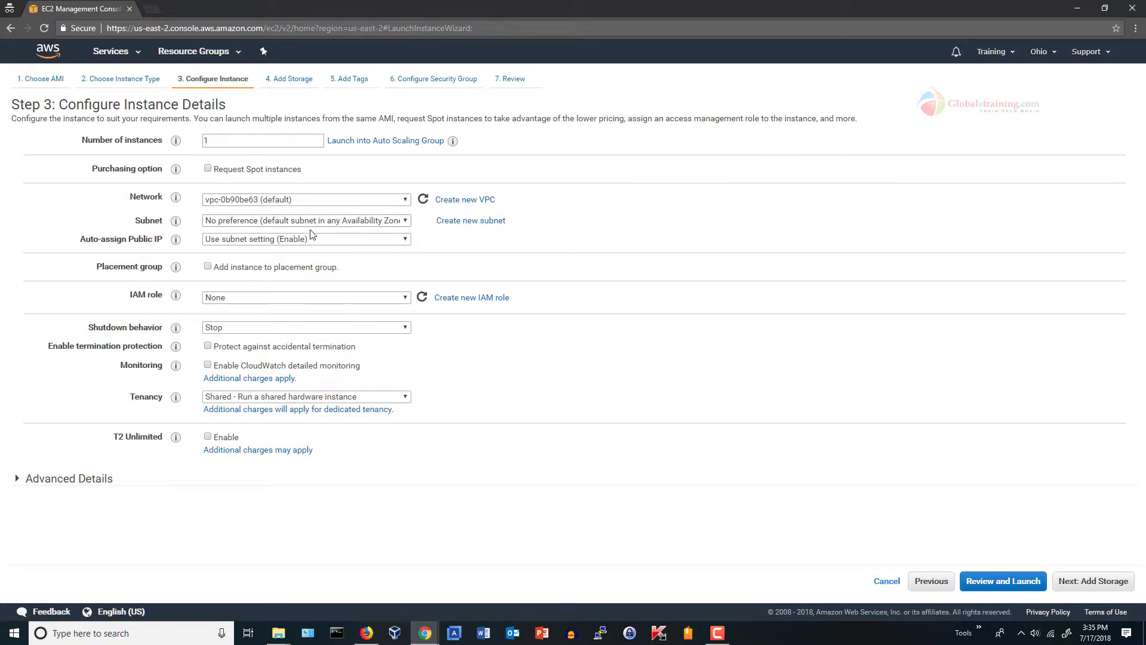
Step: Place the instance in the default us-east-2a subnet and accept the default 8 GiB root storage
{"action": "left_click", "coordinate": [328, 223]}
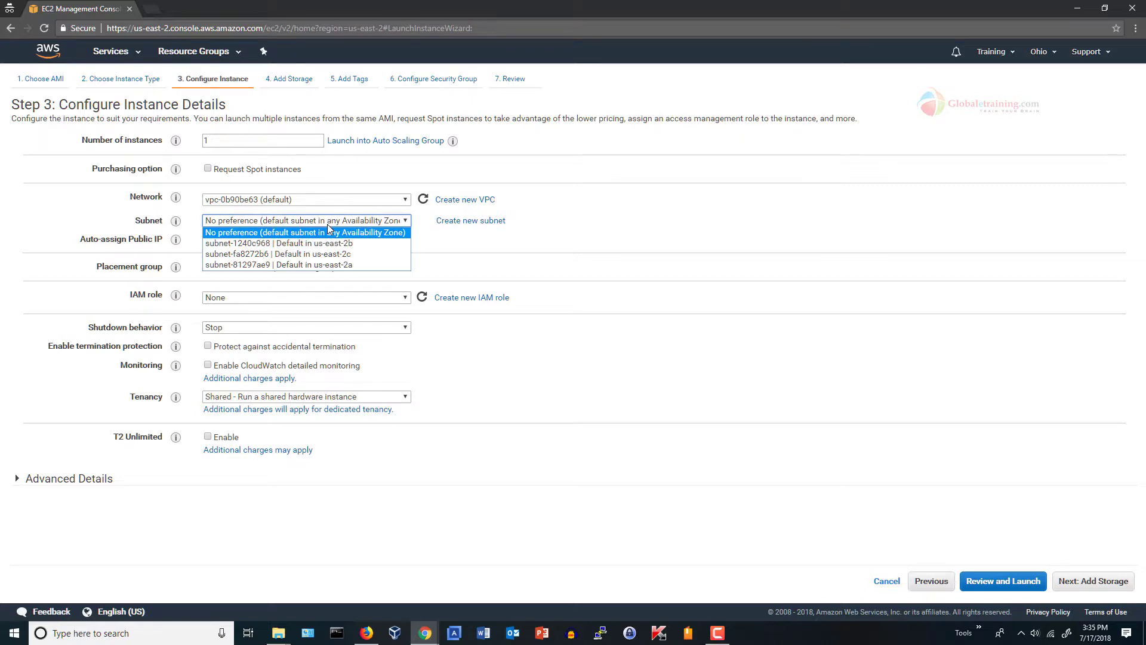
{"action": "left_click", "coordinate": [340, 263]}
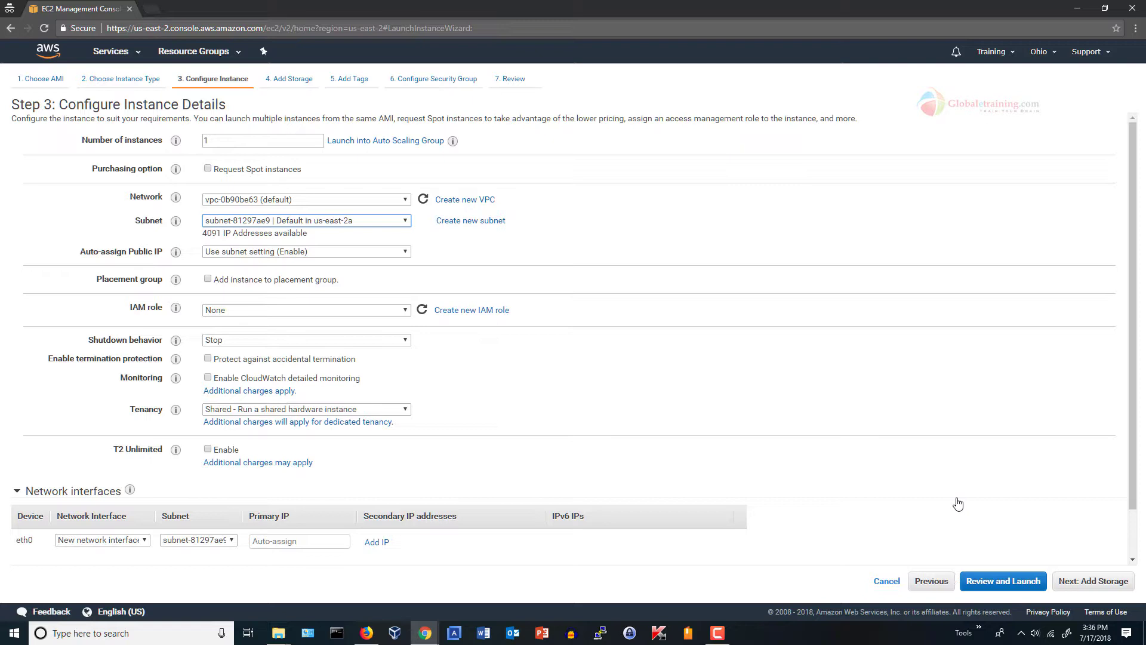
{"action": "left_click", "coordinate": [1104, 585]}
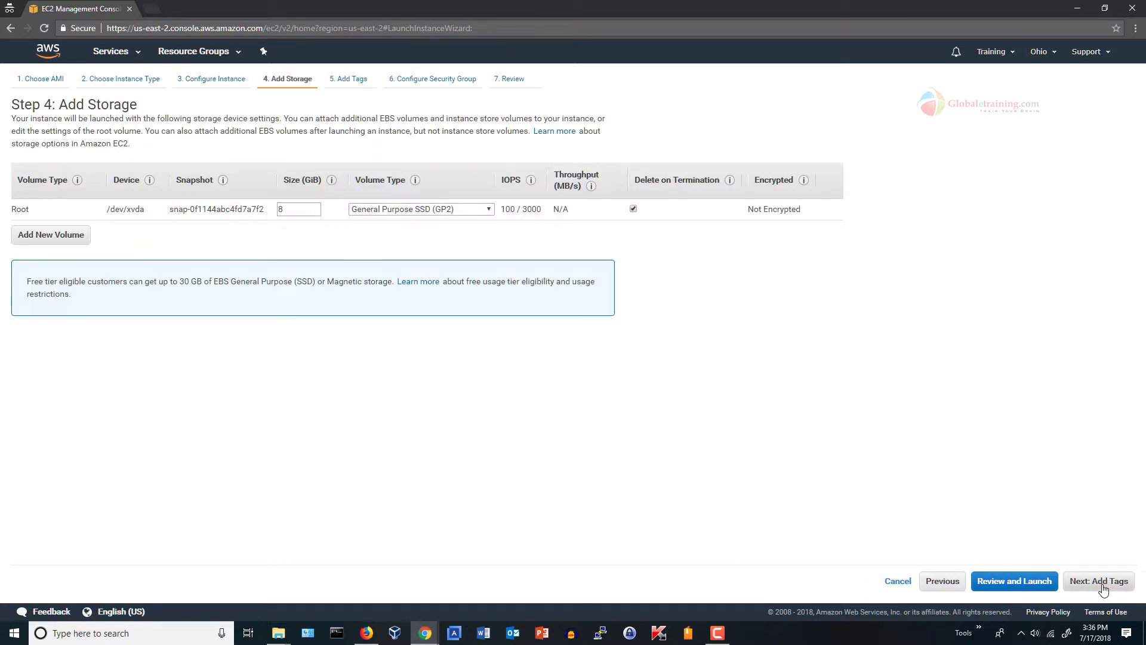
{"action": "left_click", "coordinate": [1103, 588]}
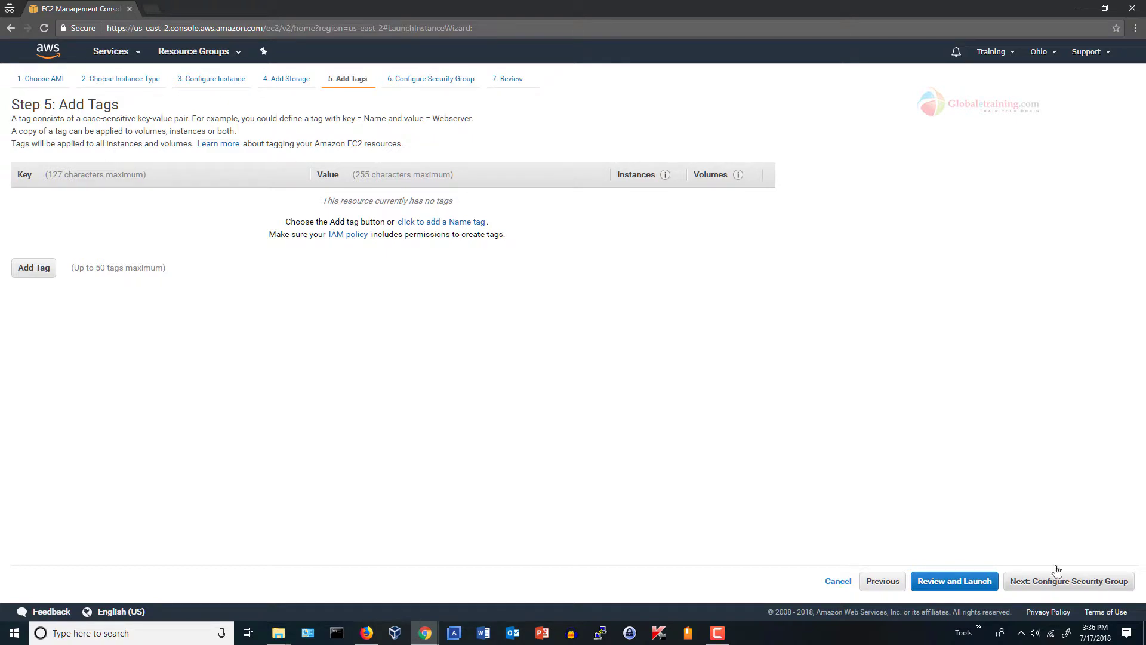
Step: Tag the instance with the key Name and the value SSHServer
{"action": "left_click", "coordinate": [43, 274]}
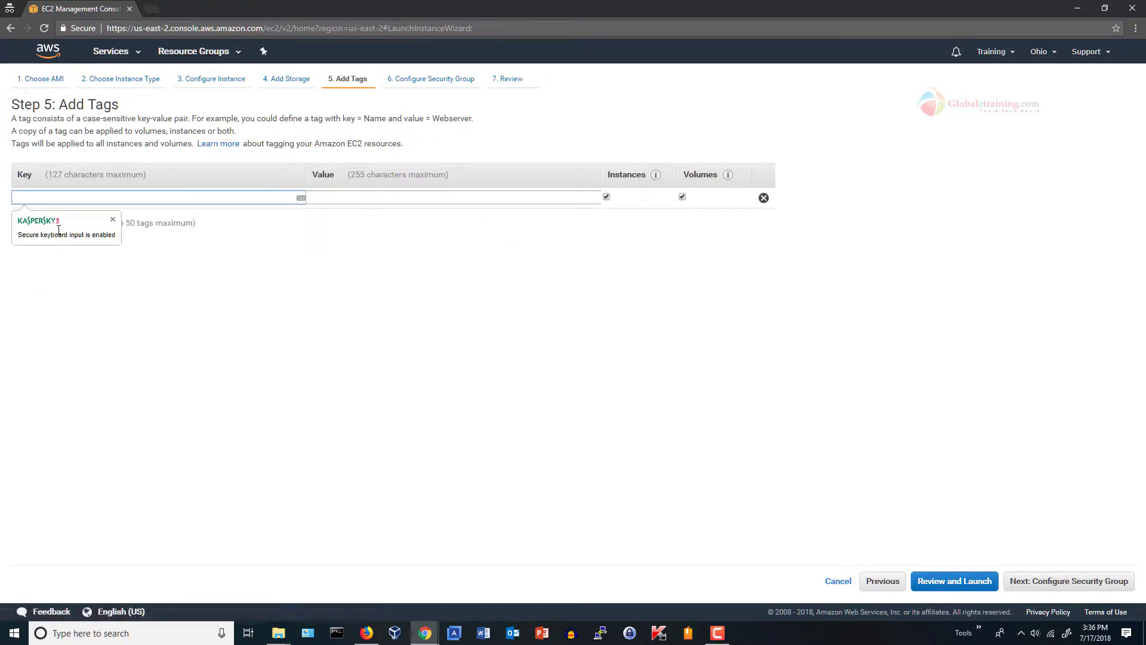
{"action": "type", "text": "Name"}
{"action": "key", "text": "Tab"}
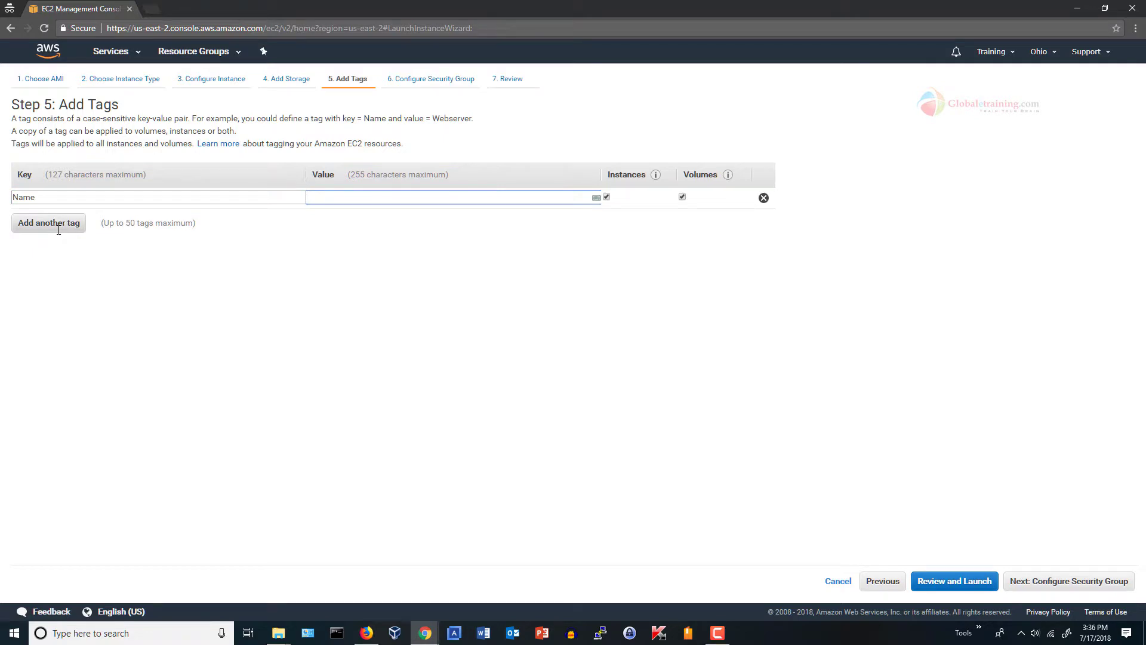
{"action": "type", "text": "SSHServer"}
{"action": "left_click", "coordinate": [1037, 582]}
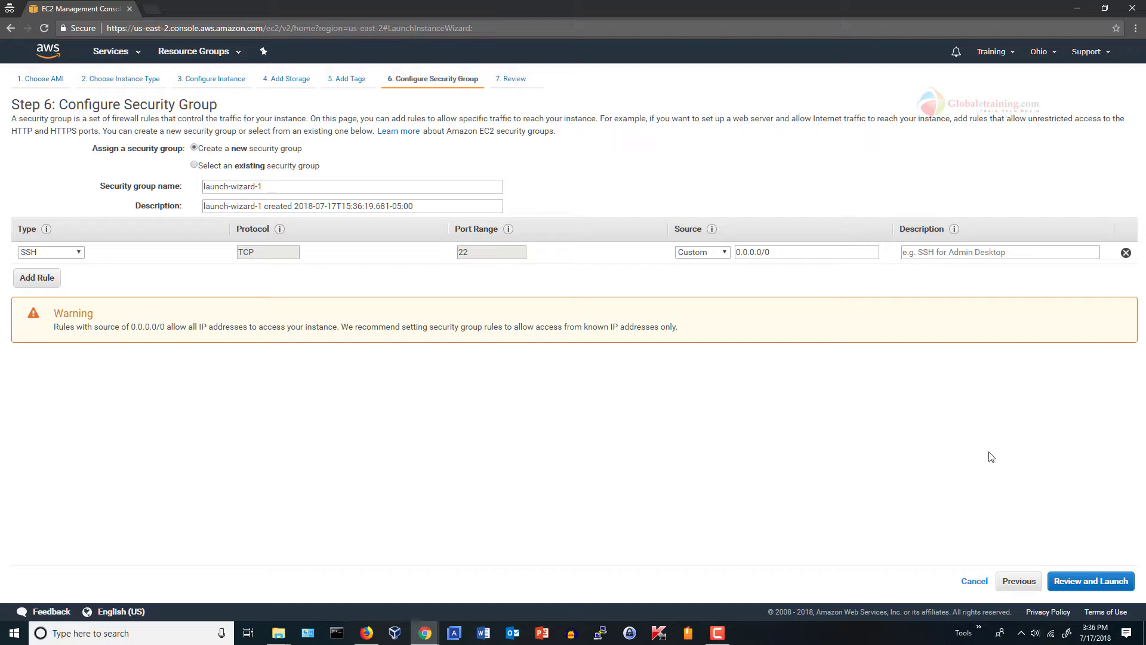
Step: Launch the instance with the default SSH security group, creating and downloading a new key pair named my-aws-lab-key
{"action": "left_click", "coordinate": [1103, 584]}
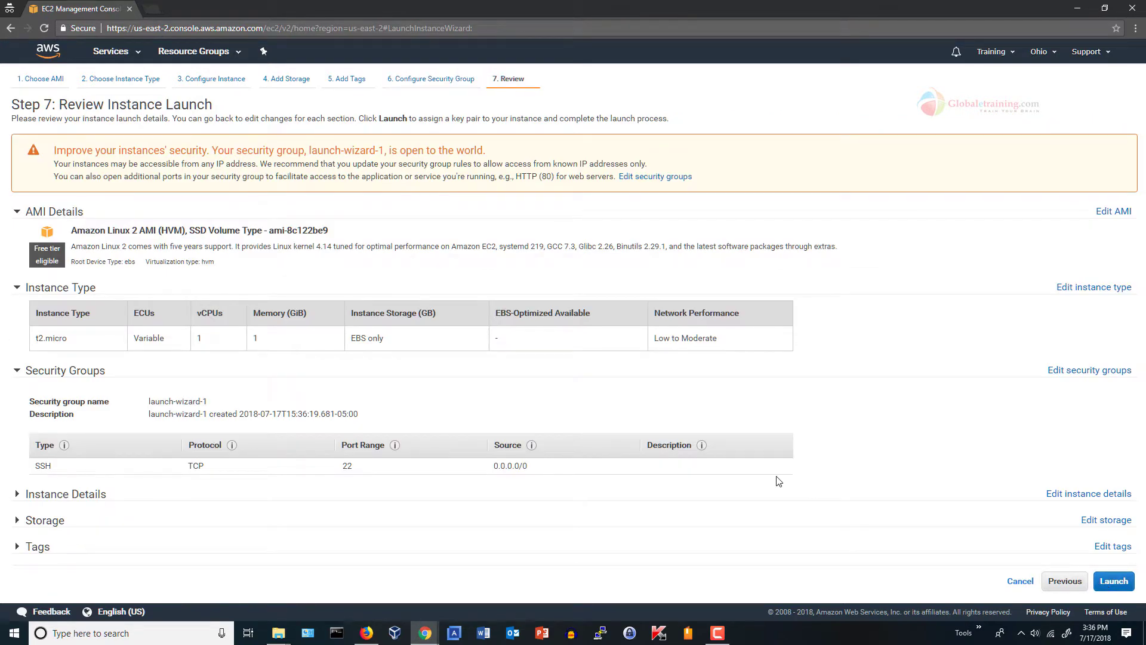
{"action": "left_click", "coordinate": [1114, 582]}
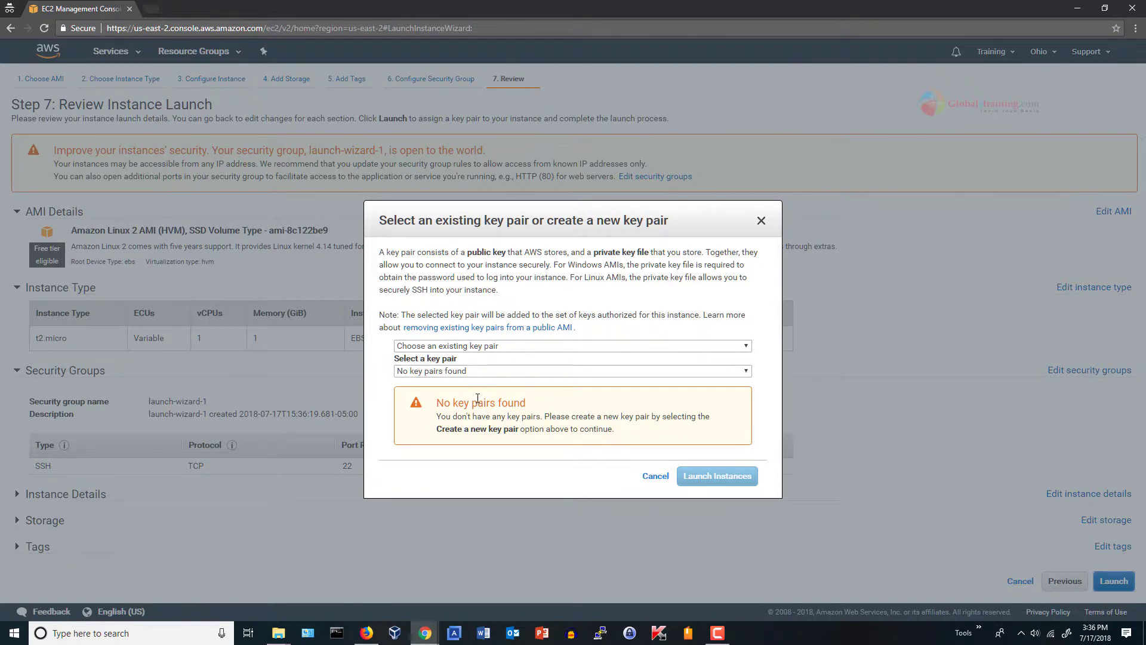
{"action": "left_click", "coordinate": [465, 346]}
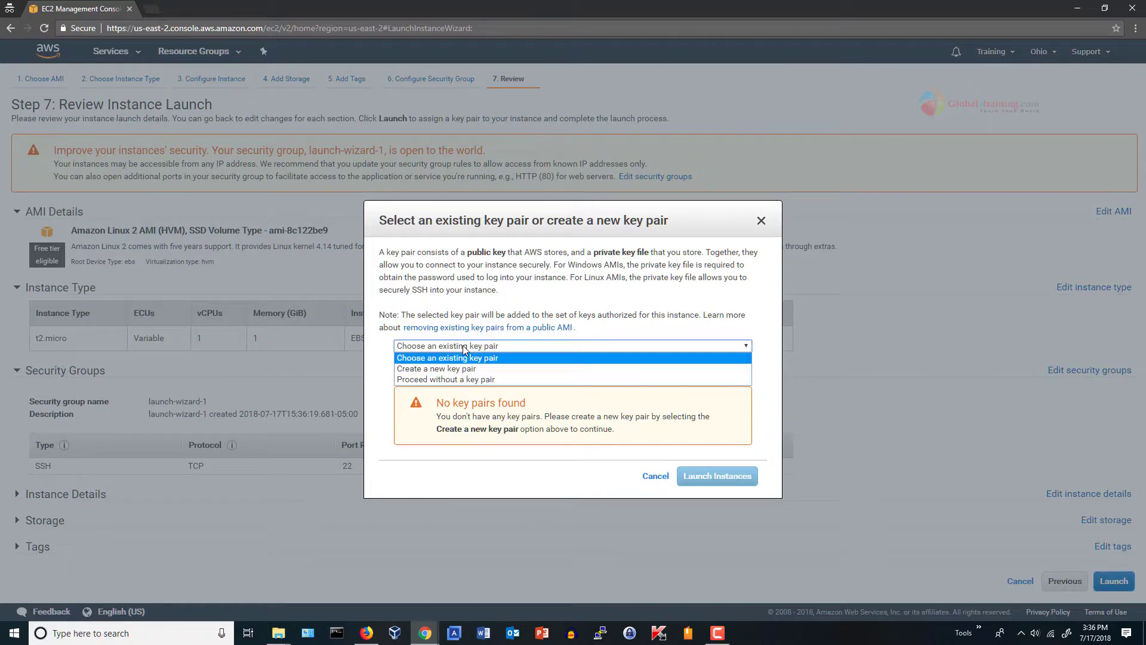
{"action": "left_click", "coordinate": [458, 369]}
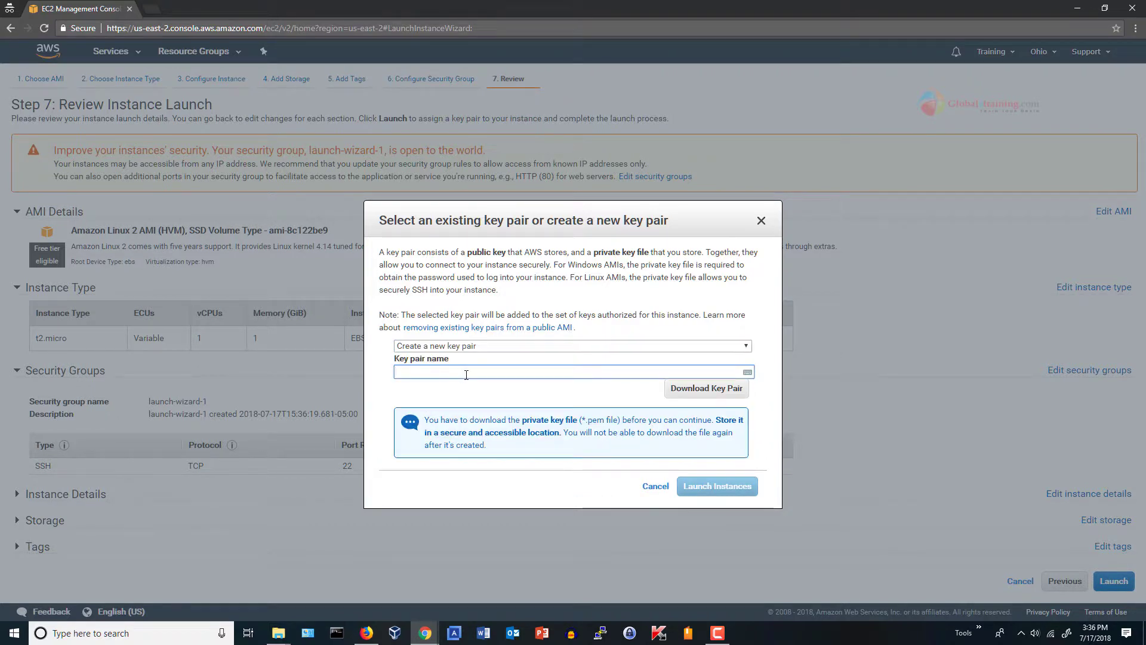
{"action": "left_click", "coordinate": [466, 375]}
{"action": "type", "text": "my-aws-lab"}
{"action": "type", "text": "-key"}
{"action": "left_click", "coordinate": [701, 391]}
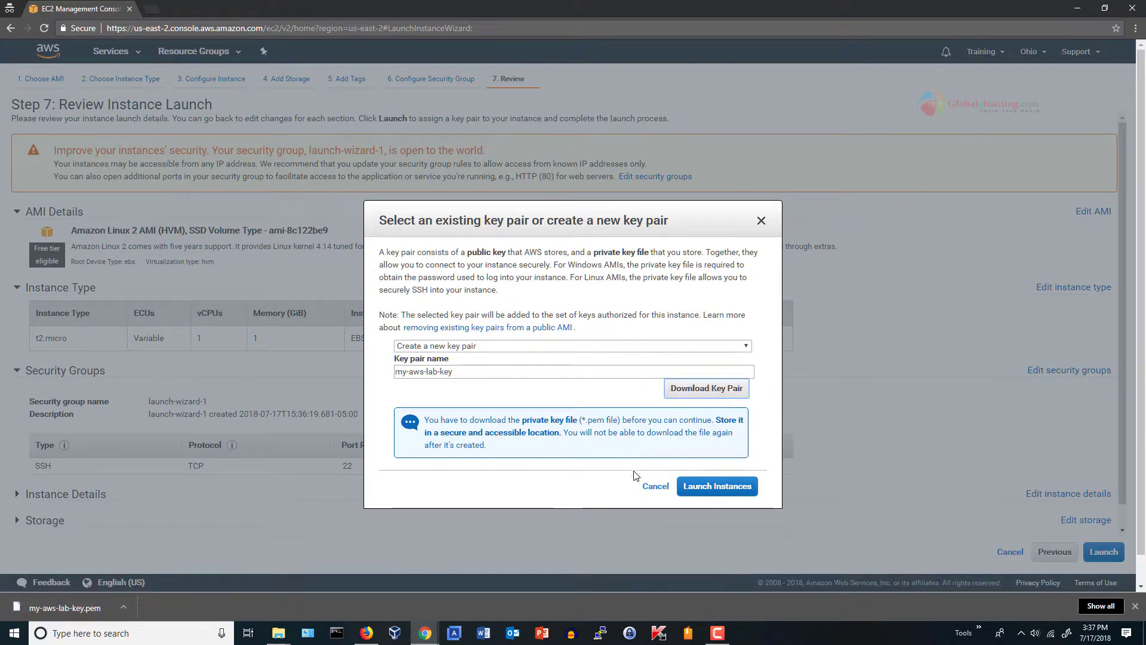
{"action": "left_click", "coordinate": [718, 487]}
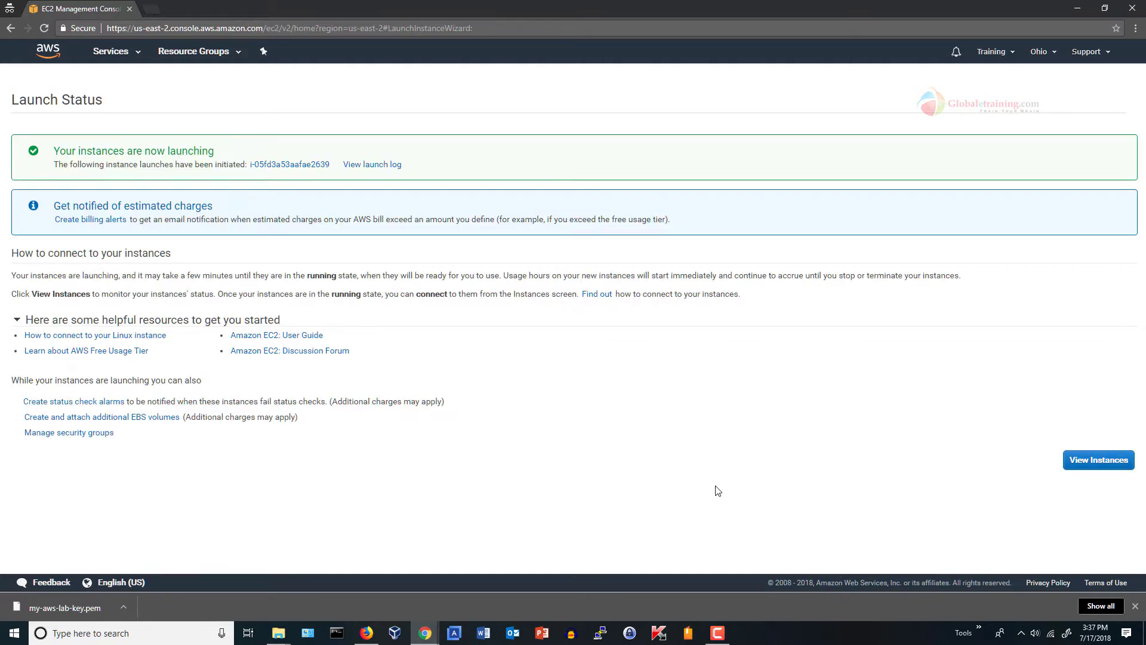
Step: Examine the connection instructions for the SSHServer instance, including the example ssh command that uses the key file
{"action": "left_click", "coordinate": [1082, 468]}
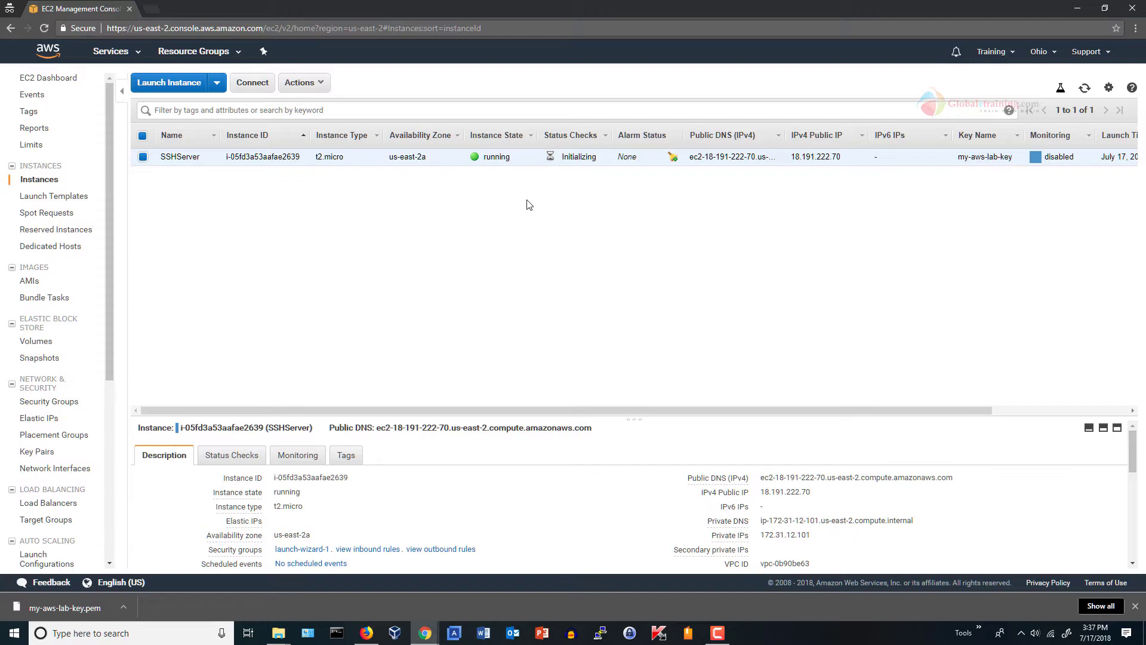
{"action": "left_click", "coordinate": [319, 93]}
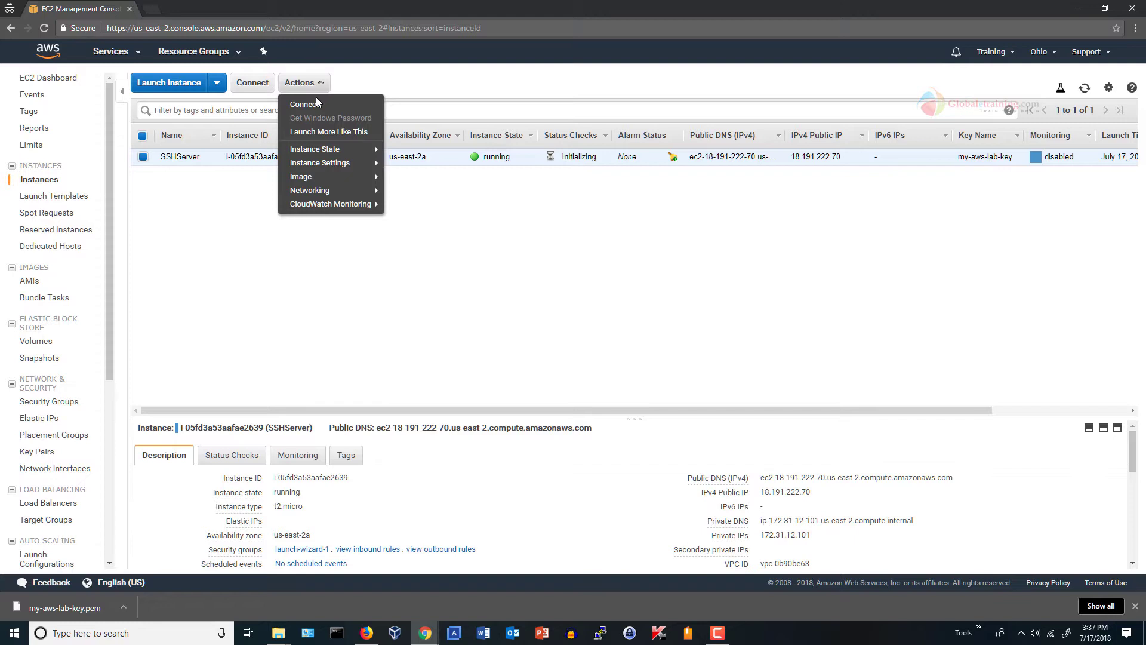
{"action": "left_click", "coordinate": [315, 104]}
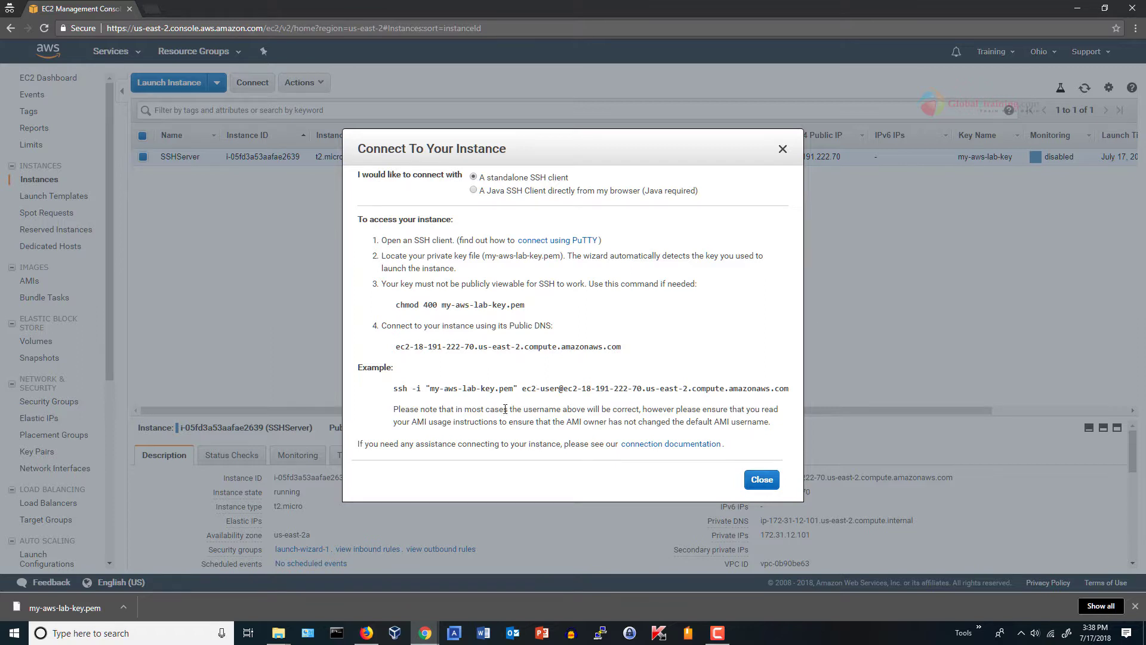
{"action": "left_click_drag", "start_coordinate": [515, 388], "coordinate": [431, 388]}
{"action": "left_click", "coordinate": [640, 427]}
{"action": "left_click", "coordinate": [762, 480]}
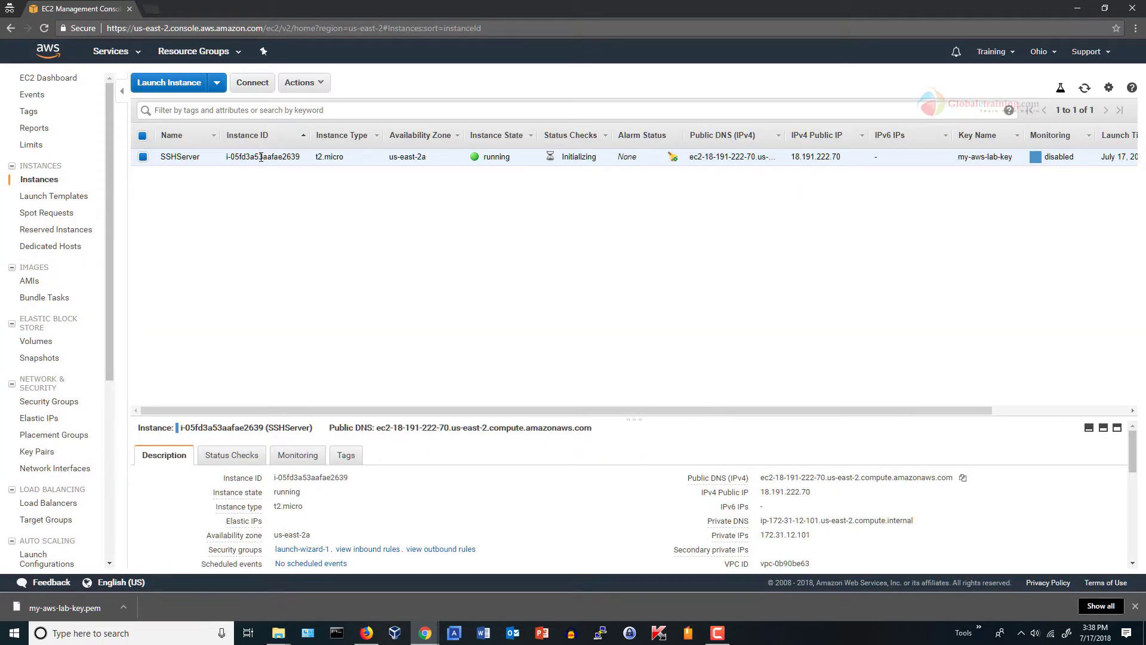
Step: Reselect the SSHServer instance and enlarge its details area to examine its description
{"action": "left_click", "coordinate": [142, 157]}
{"action": "left_click", "coordinate": [143, 157]}
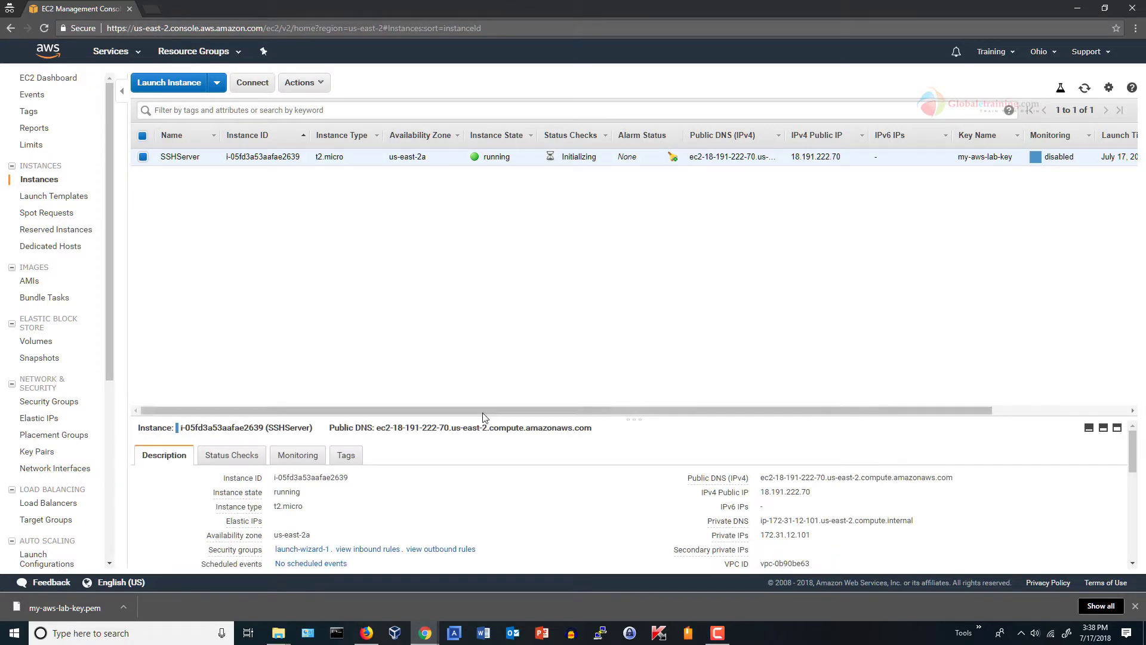
{"action": "left_click_drag", "start_coordinate": [485, 416], "coordinate": [463, 230]}
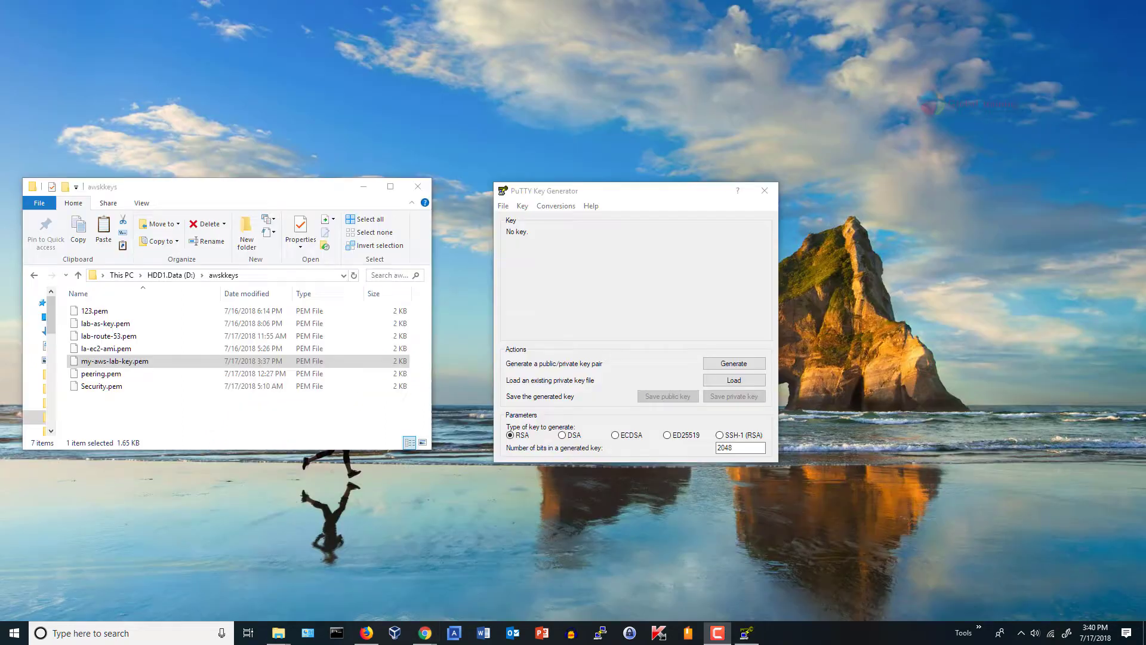
Step: In PuTTY Key Generator, load my-aws-lab-key.pem from the awskkeys folder with all file types shown
{"action": "left_click", "coordinate": [734, 379]}
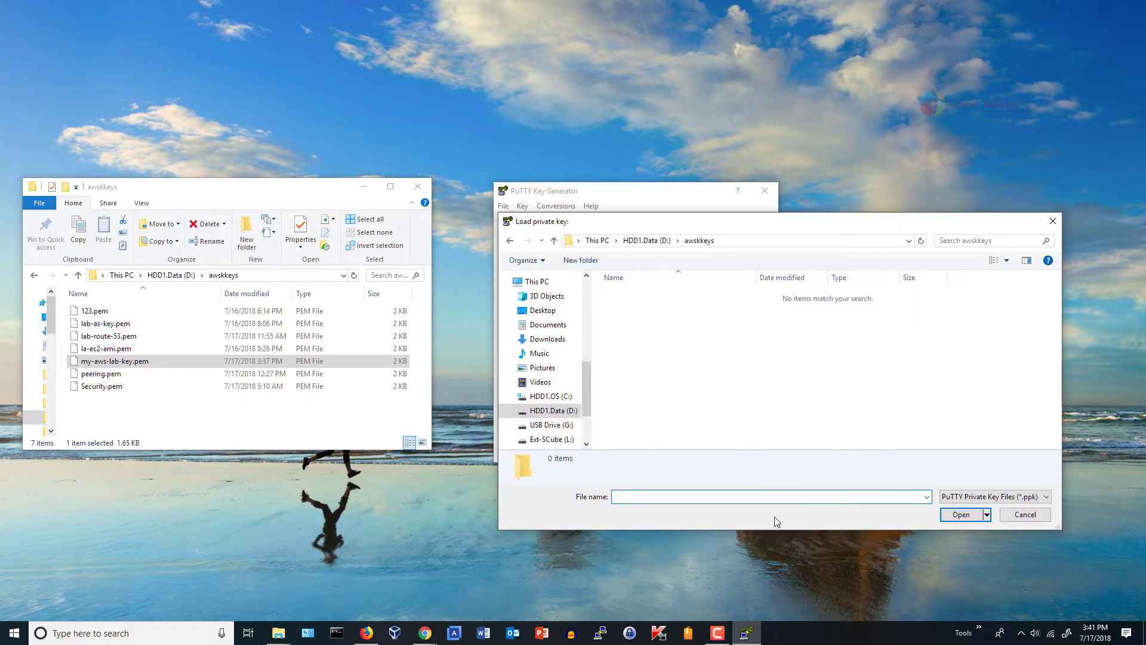
{"action": "left_click", "coordinate": [994, 497]}
{"action": "left_click", "coordinate": [1013, 514]}
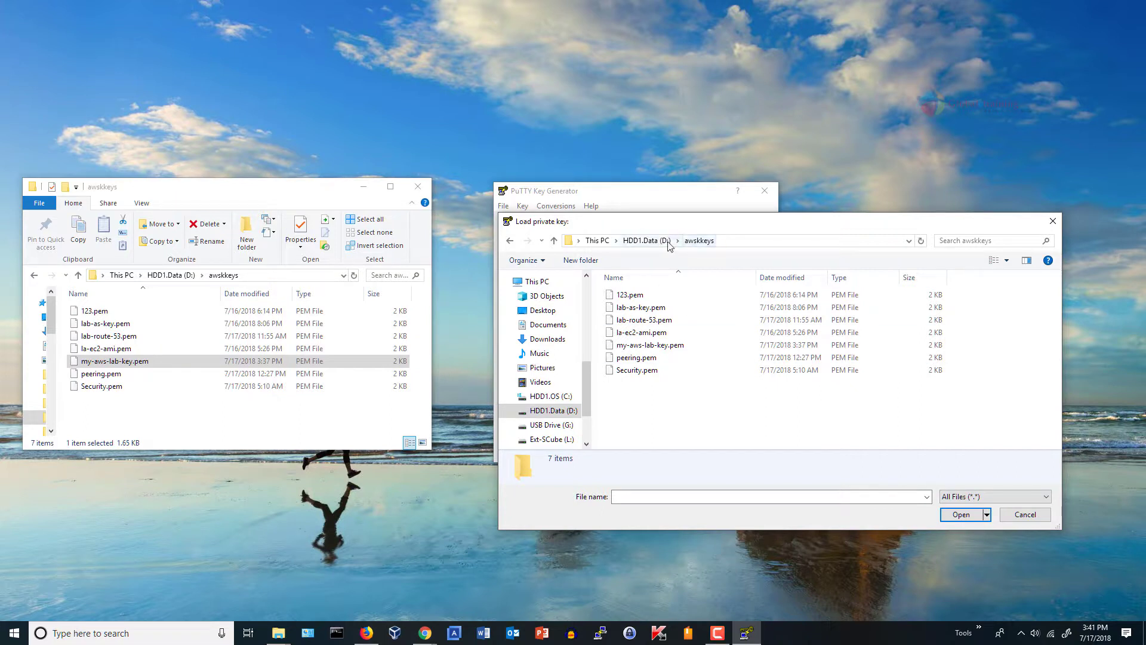
{"action": "left_click", "coordinate": [632, 345]}
{"action": "left_click", "coordinate": [948, 515]}
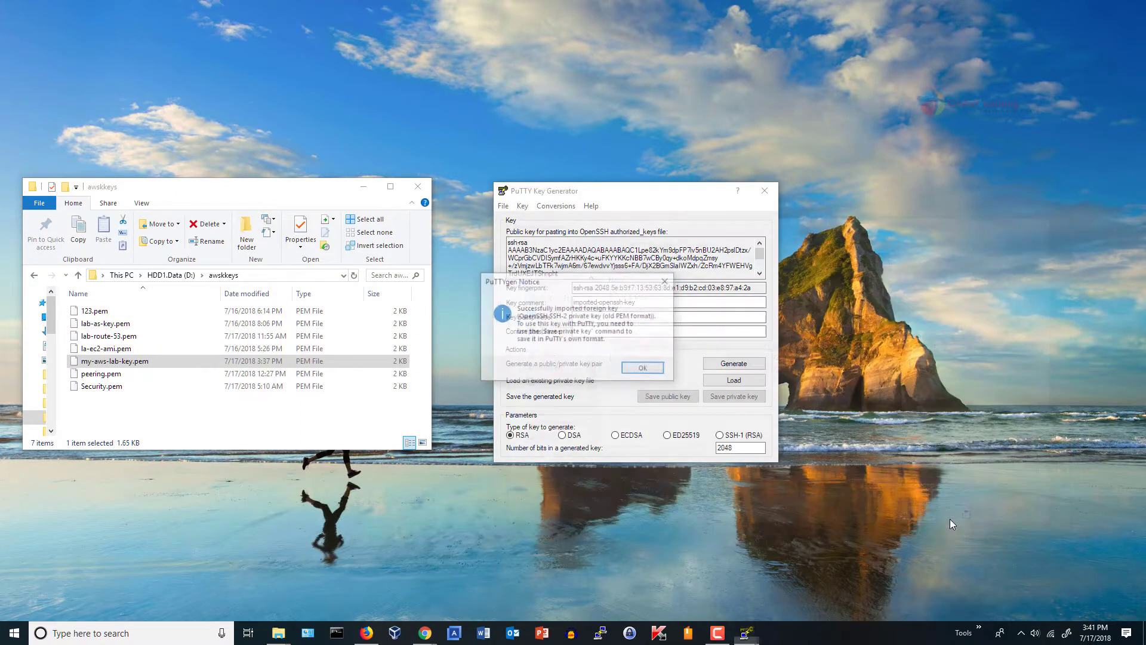
{"action": "left_click", "coordinate": [641, 367]}
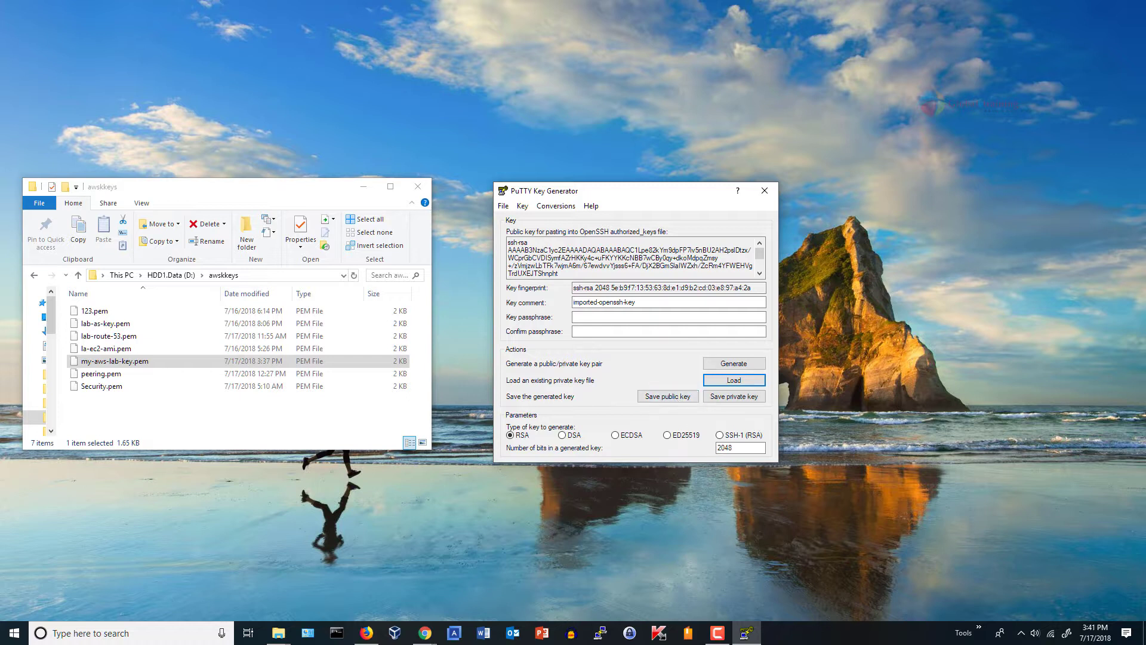
Step: Save the loaded key's public key as my-aws-lab-key.pub in the awskkeys folder
{"action": "left_click", "coordinate": [667, 397]}
{"action": "left_click", "coordinate": [654, 345]}
{"action": "left_click", "coordinate": [633, 474]}
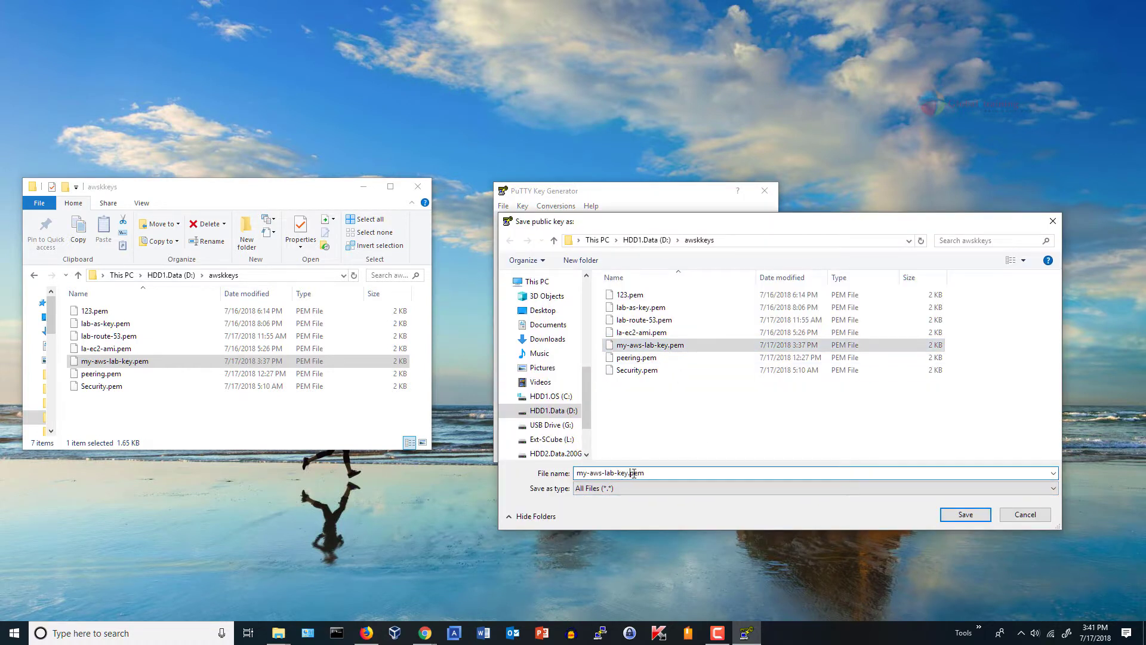
{"action": "key", "text": "Delete"}
{"action": "key", "text": "Delete"}
{"action": "type", "text": "ub"}
{"action": "key", "text": "Return"}
Step: Save the private key without a passphrase as my-aws-lab-key in PuTTY's .ppk format, and close the key generator
{"action": "left_click", "coordinate": [737, 397]}
{"action": "left_click", "coordinate": [583, 359]}
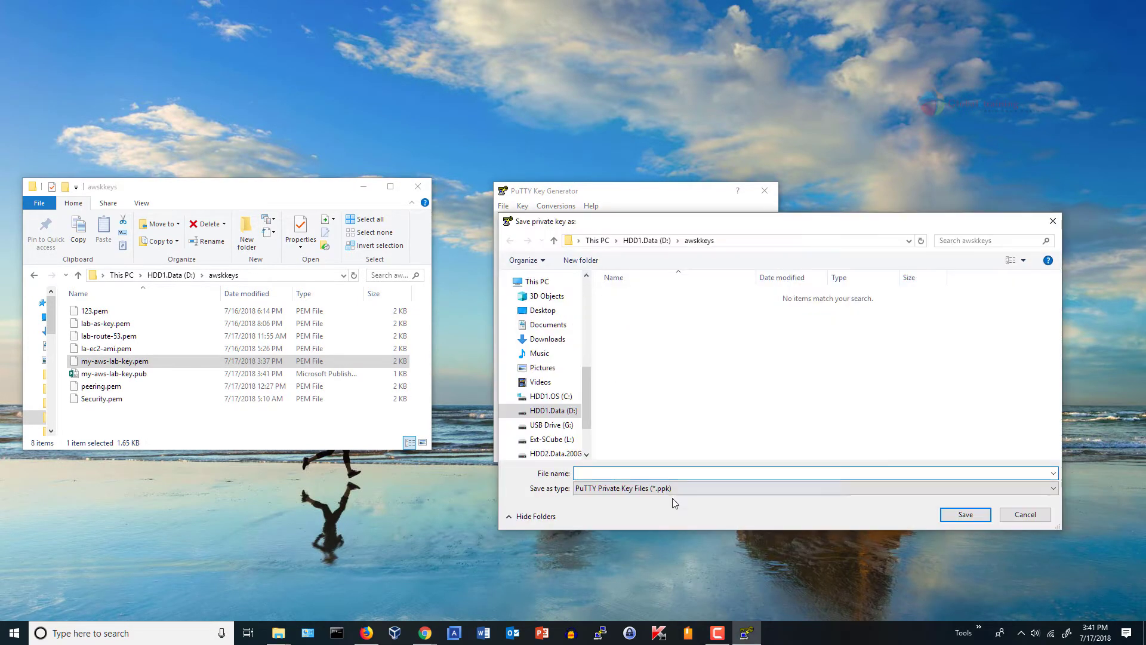
{"action": "type", "text": "my-aws-lab-key"}
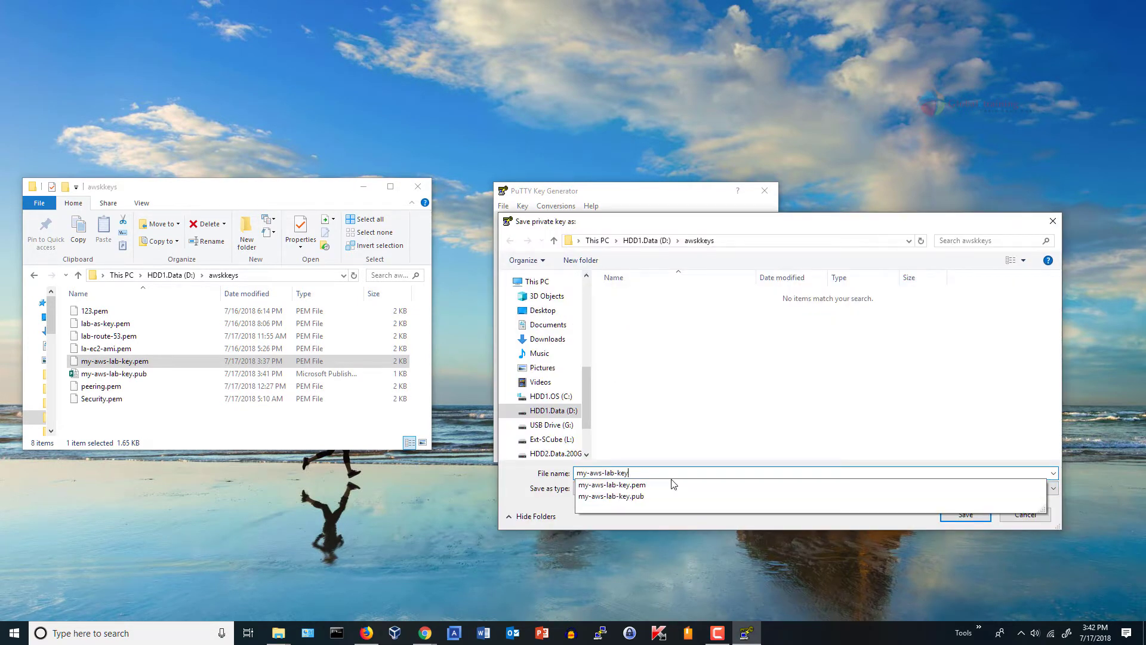
{"action": "key", "text": "Return"}
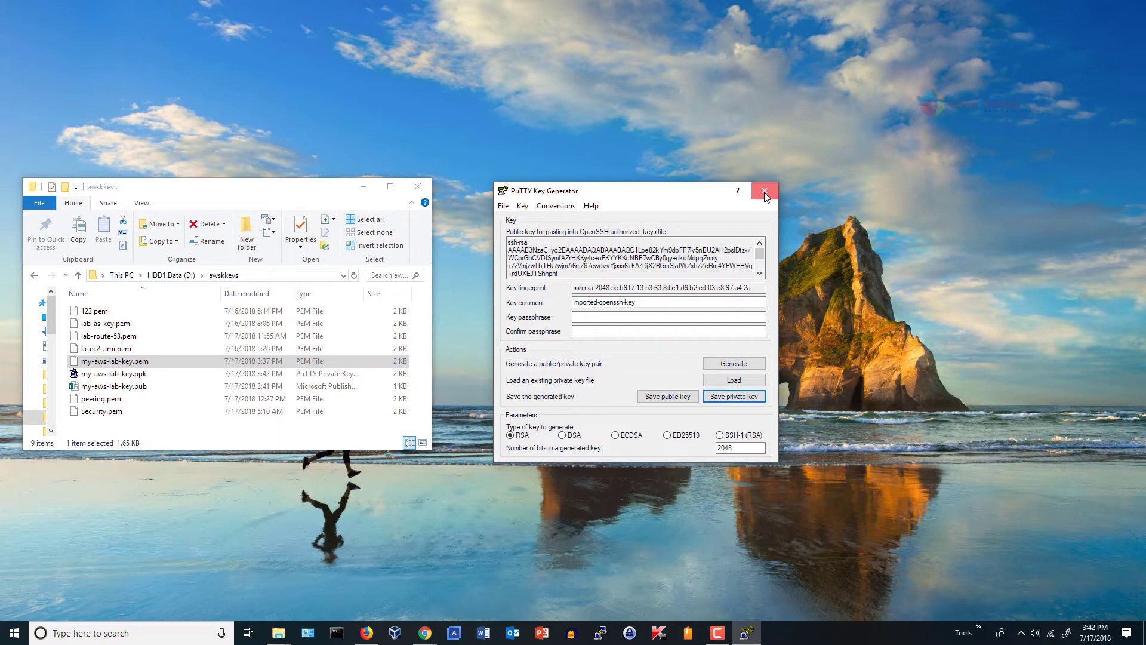
{"action": "left_click", "coordinate": [764, 192]}
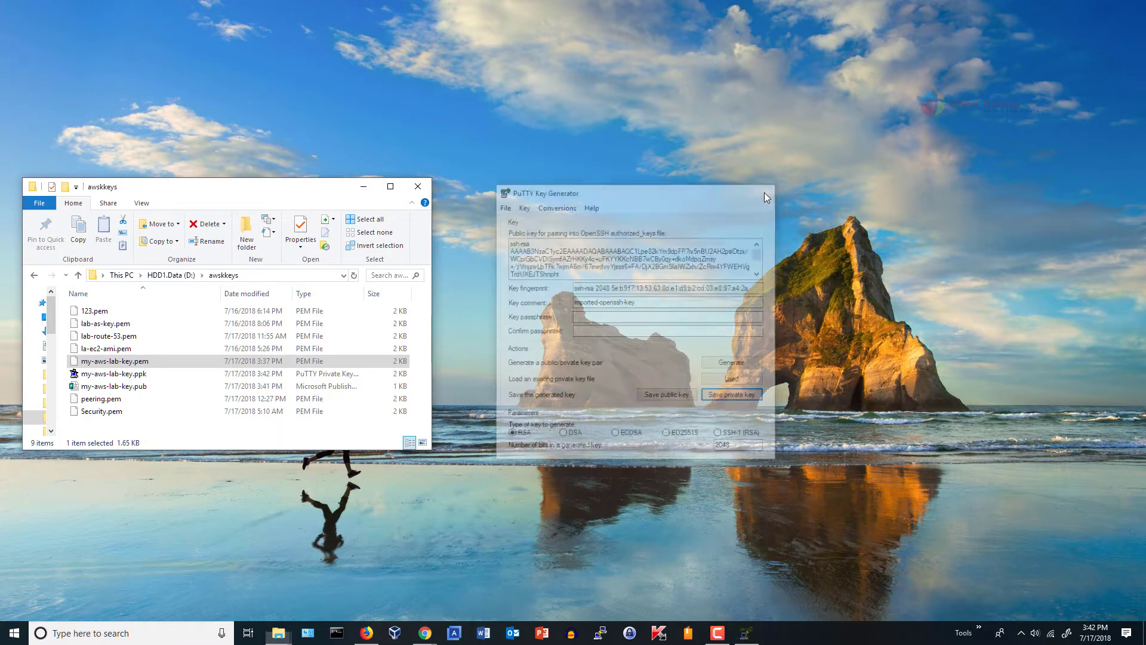
Step: Open PuTTY and set its host name to the public IP 18.191.222.70 copied from the SSHServer instance in the EC2 console
{"action": "left_click", "coordinate": [600, 633]}
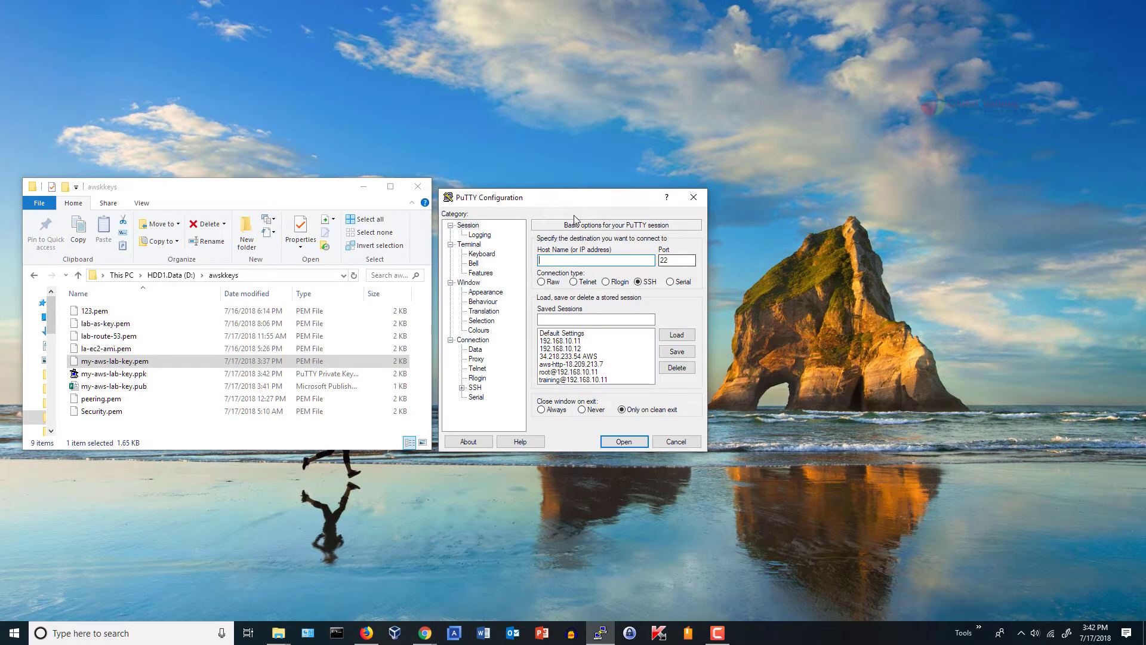
{"action": "left_click_drag", "start_coordinate": [575, 203], "coordinate": [629, 202]}
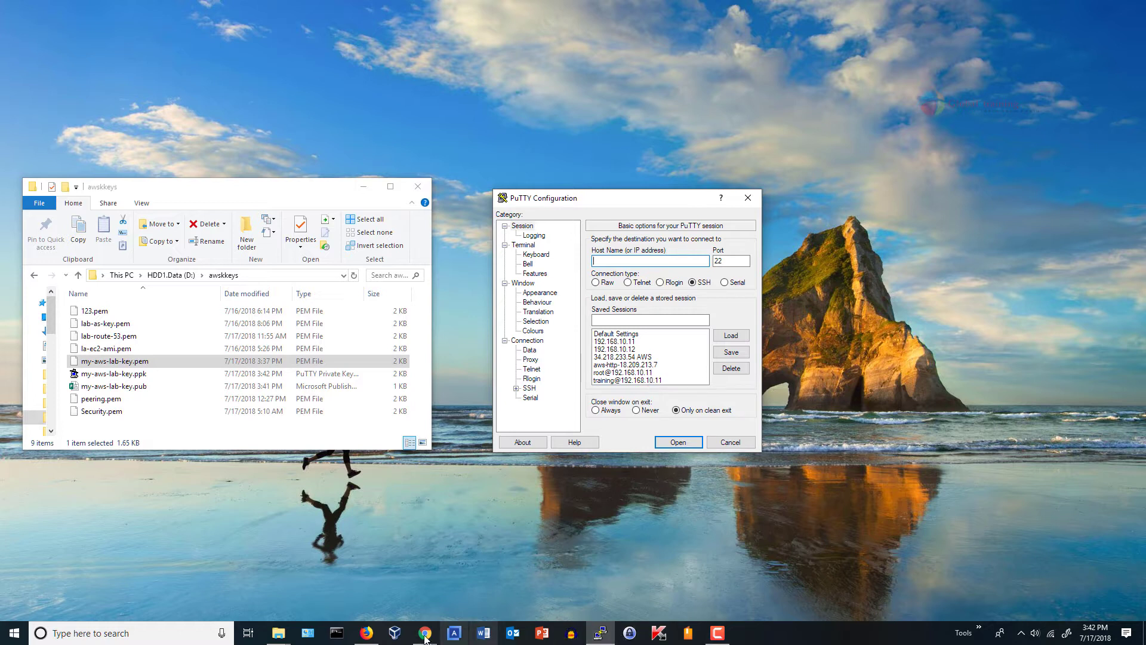
{"action": "mouse_move", "coordinate": [425, 633]}
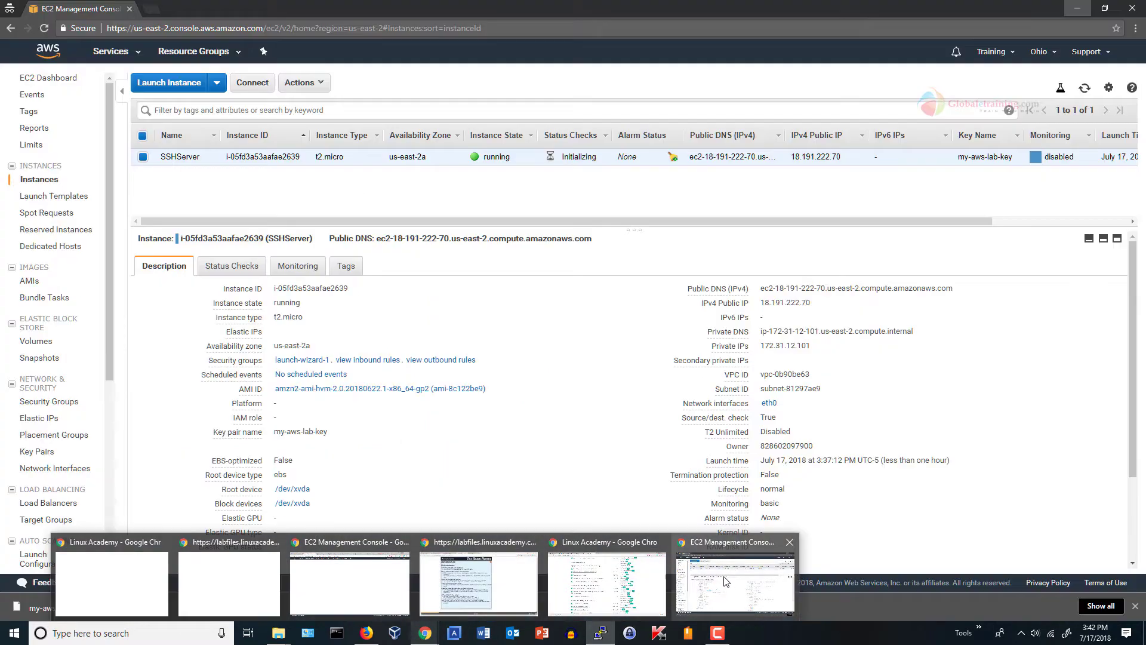
{"action": "left_click", "coordinate": [726, 581]}
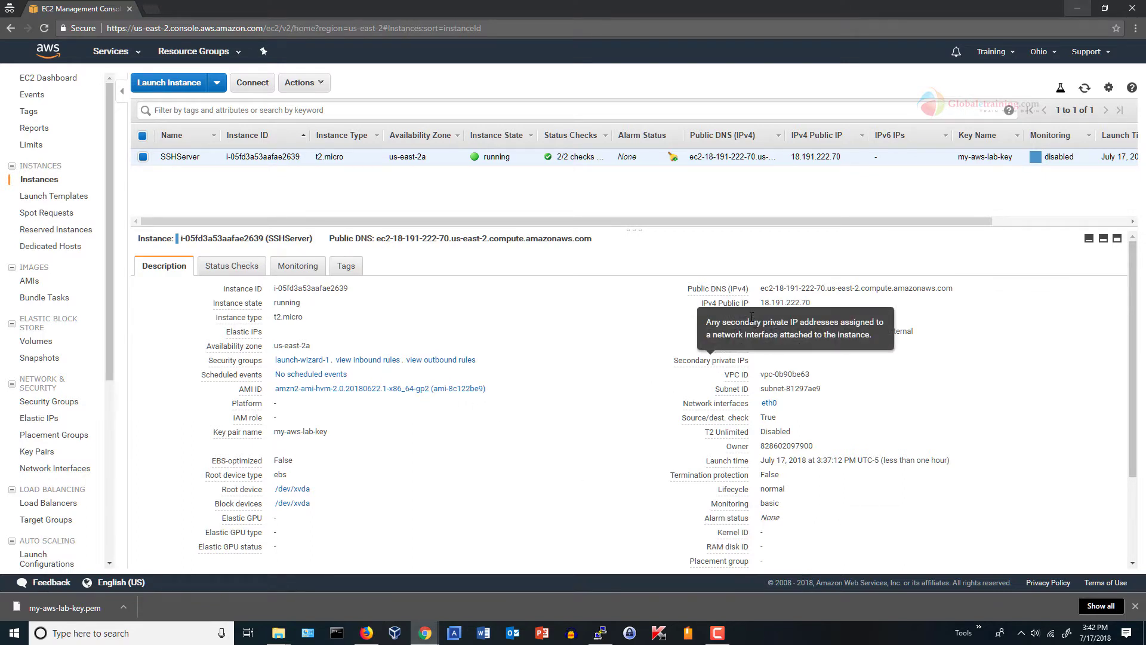
{"action": "left_click", "coordinate": [820, 303]}
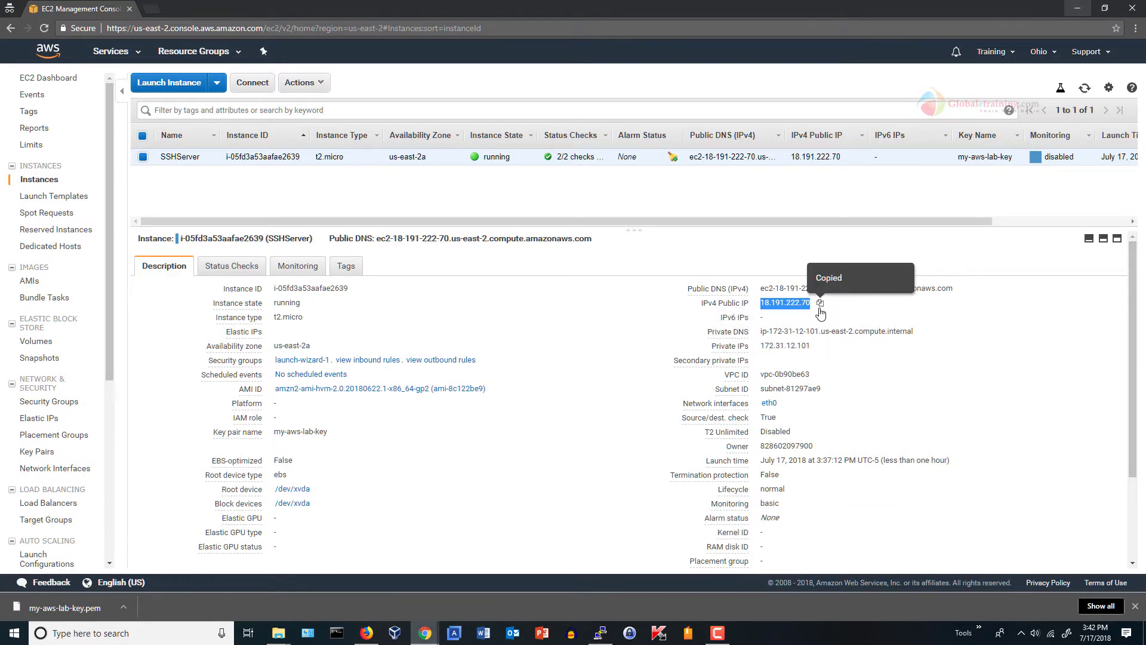
{"action": "left_click", "coordinate": [1079, 10]}
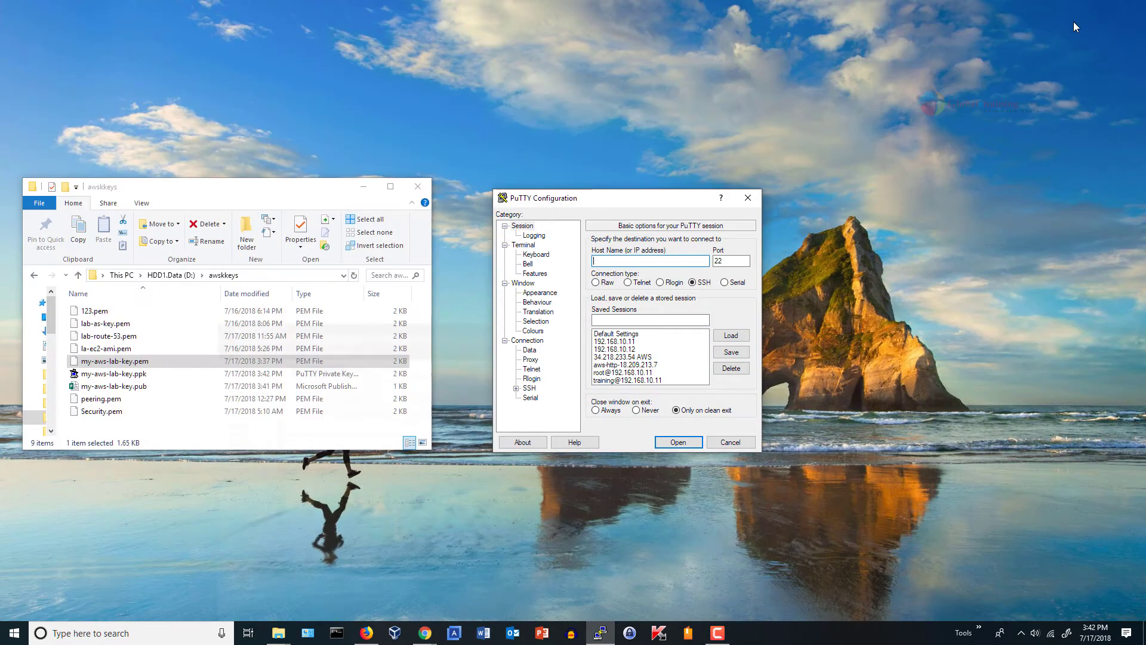
{"action": "key", "text": "ctrl+v"}
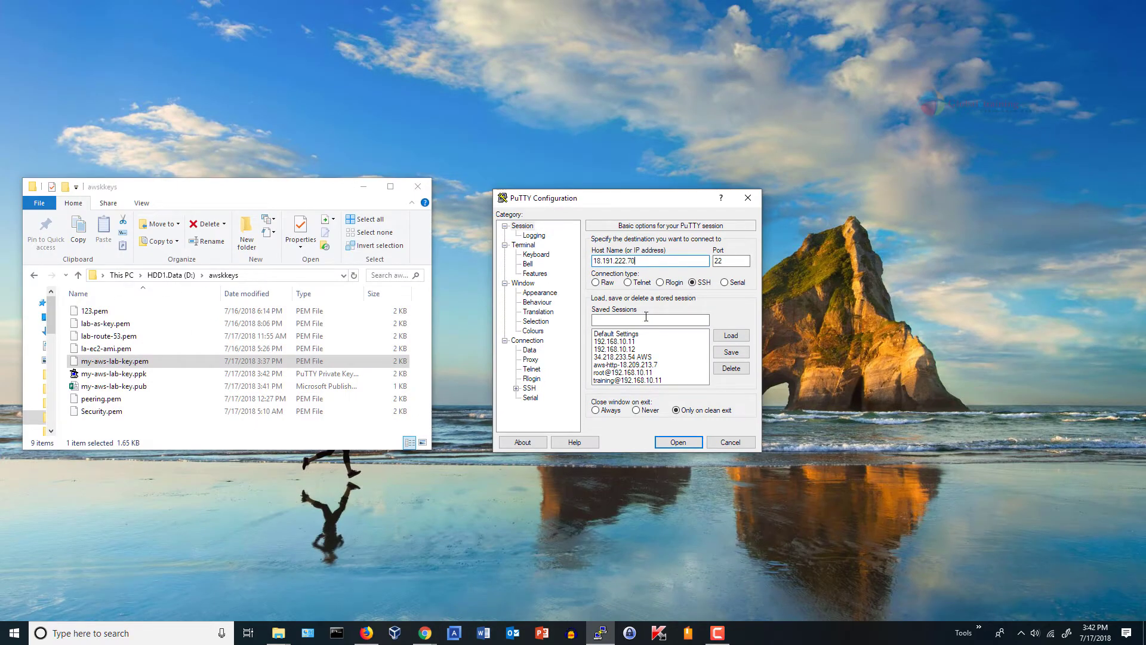
Step: Add the ec2-user@ login prefix to the host name and save the session as 18.191.222.70
{"action": "left_click", "coordinate": [645, 317]}
{"action": "key", "text": "ctrl+v"}
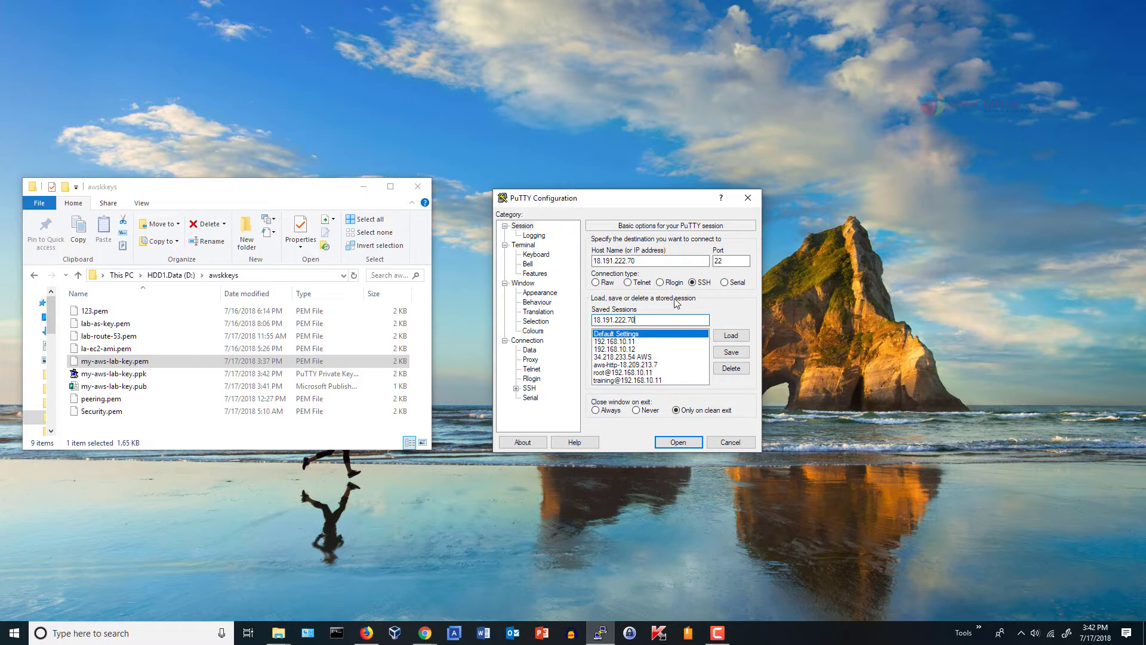
{"action": "left_click", "coordinate": [597, 260]}
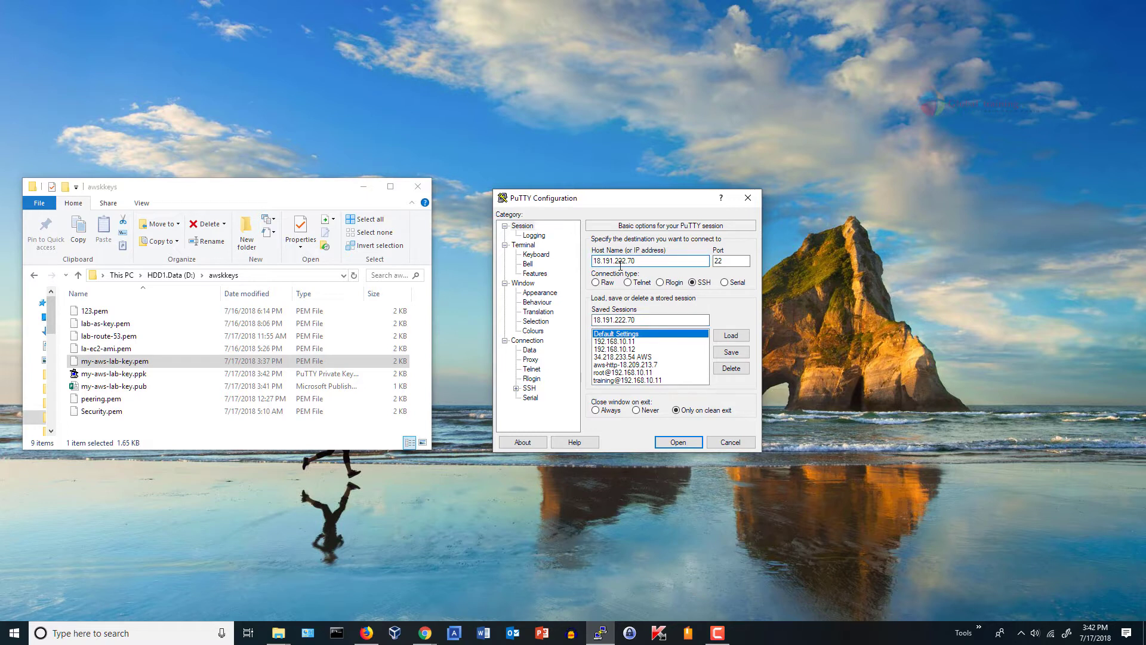
{"action": "type", "text": "ec2-user@"}
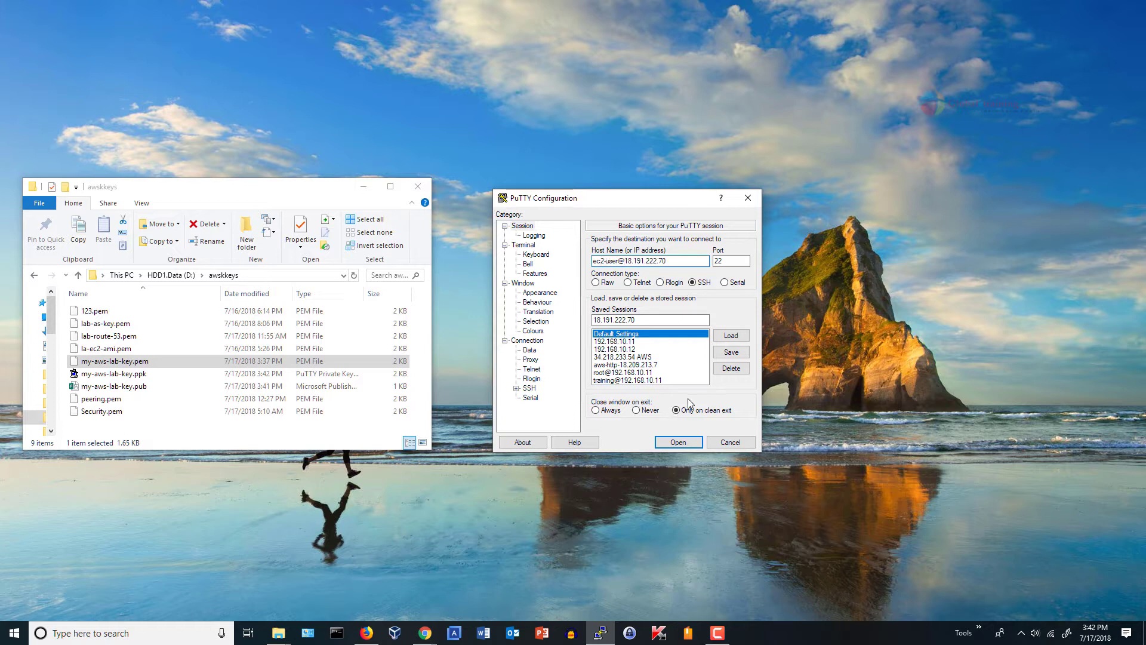
{"action": "left_click", "coordinate": [732, 354]}
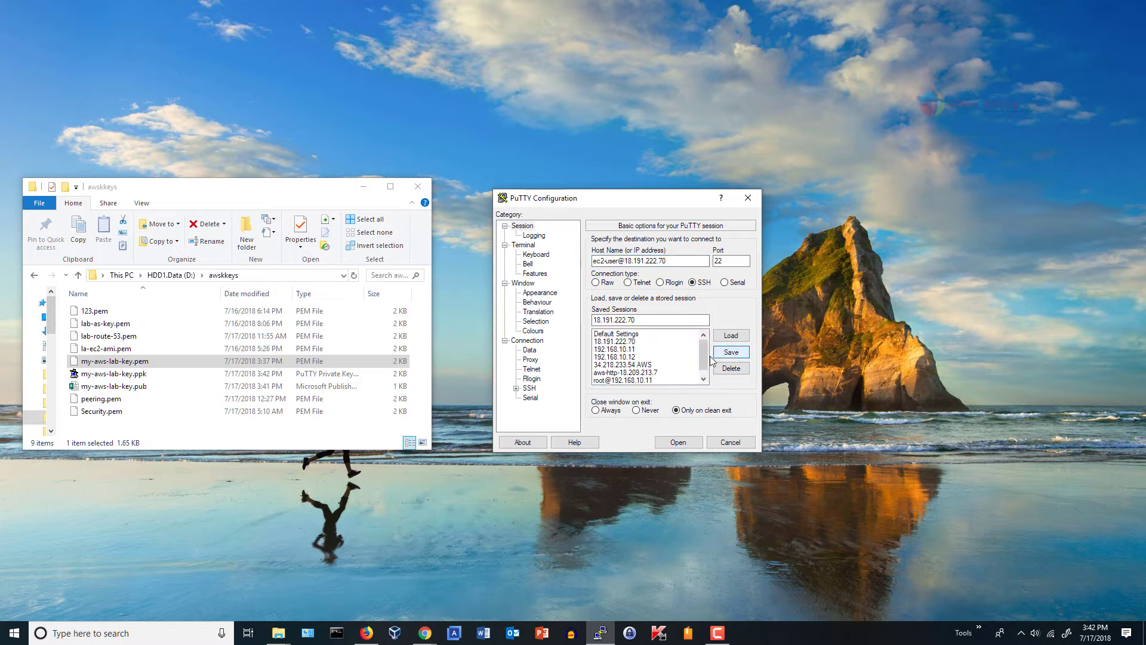
{"action": "left_click", "coordinate": [638, 343]}
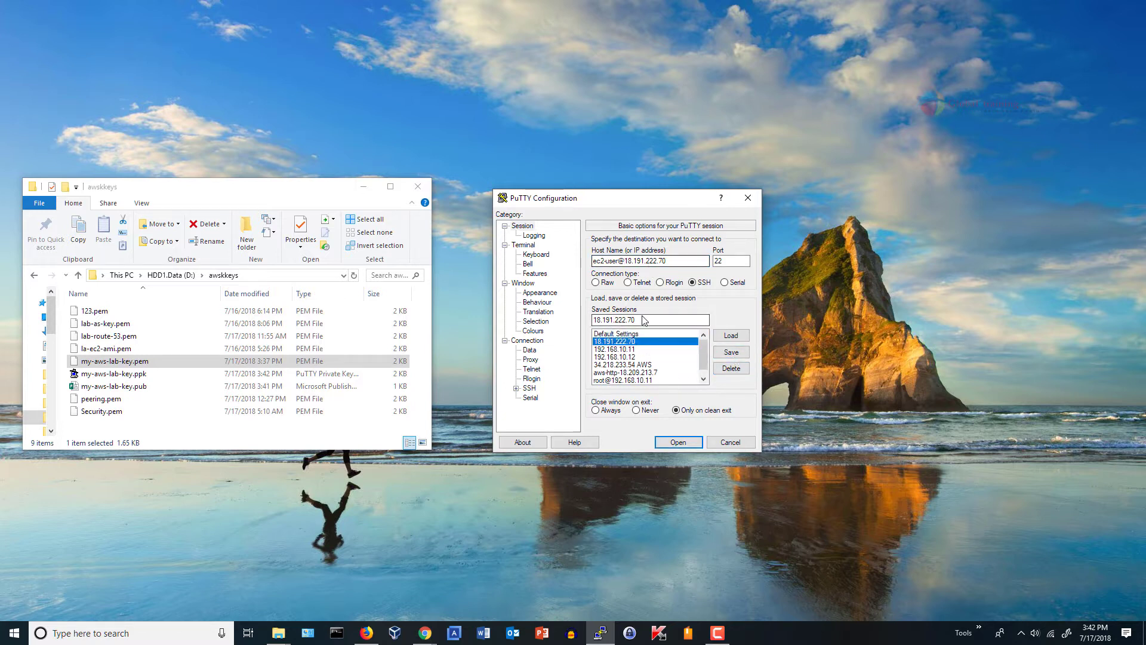
Step: In the SSH authentication settings, enter the key folder path D:\awskkeys\ for the private key file
{"action": "left_click", "coordinate": [525, 388]}
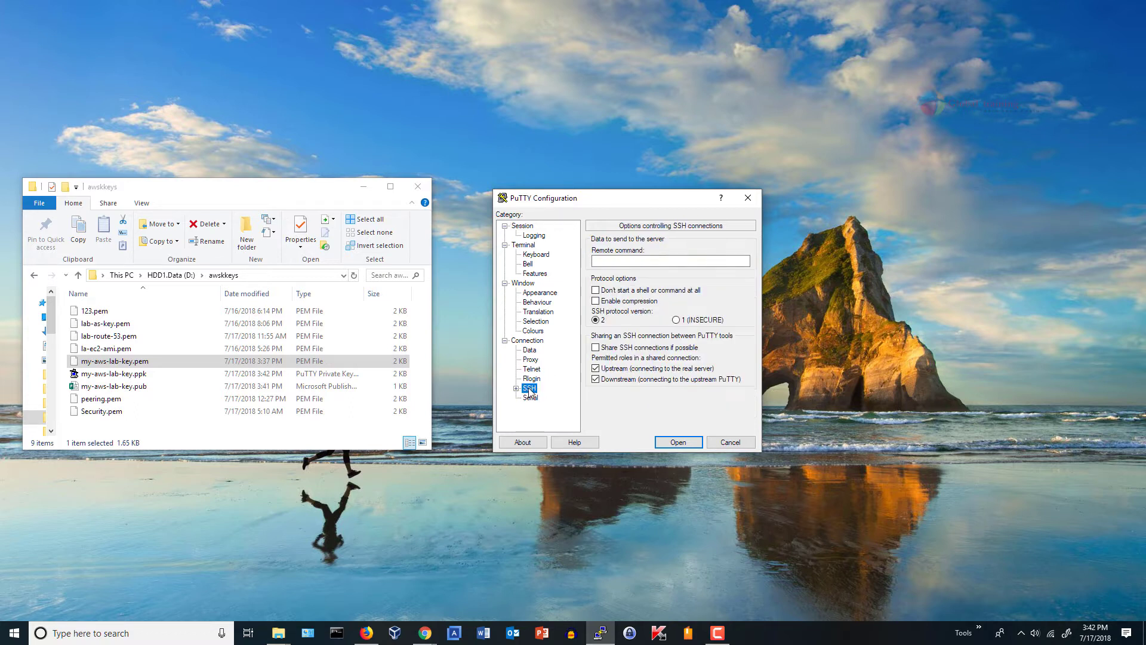
{"action": "left_click", "coordinate": [517, 388]}
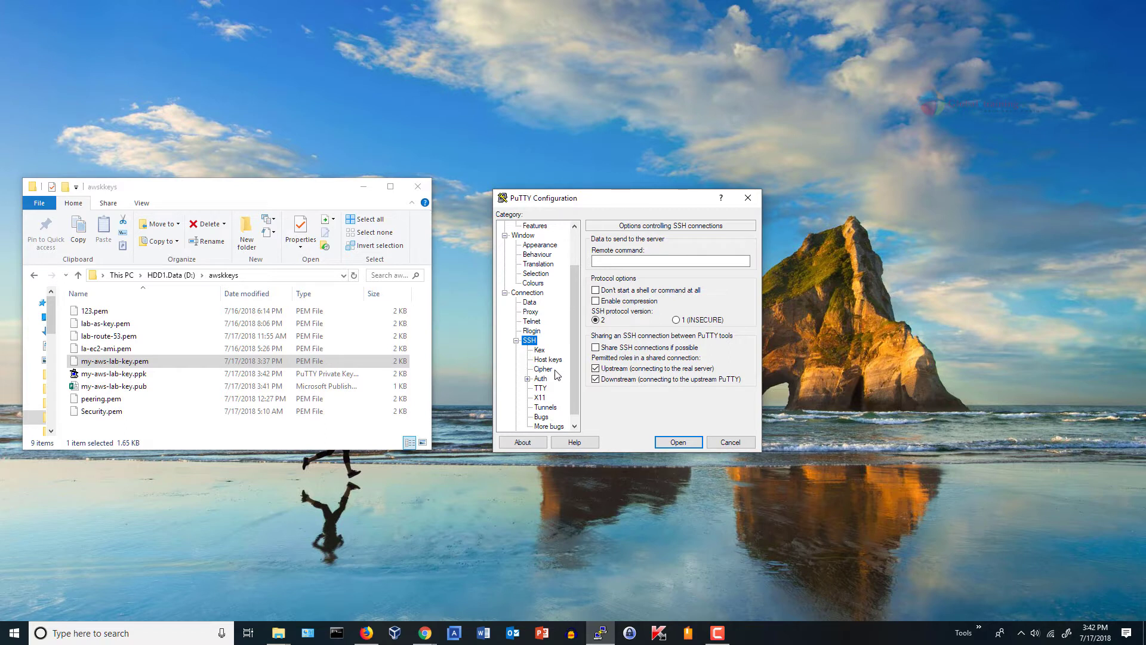
{"action": "left_click", "coordinate": [540, 379]}
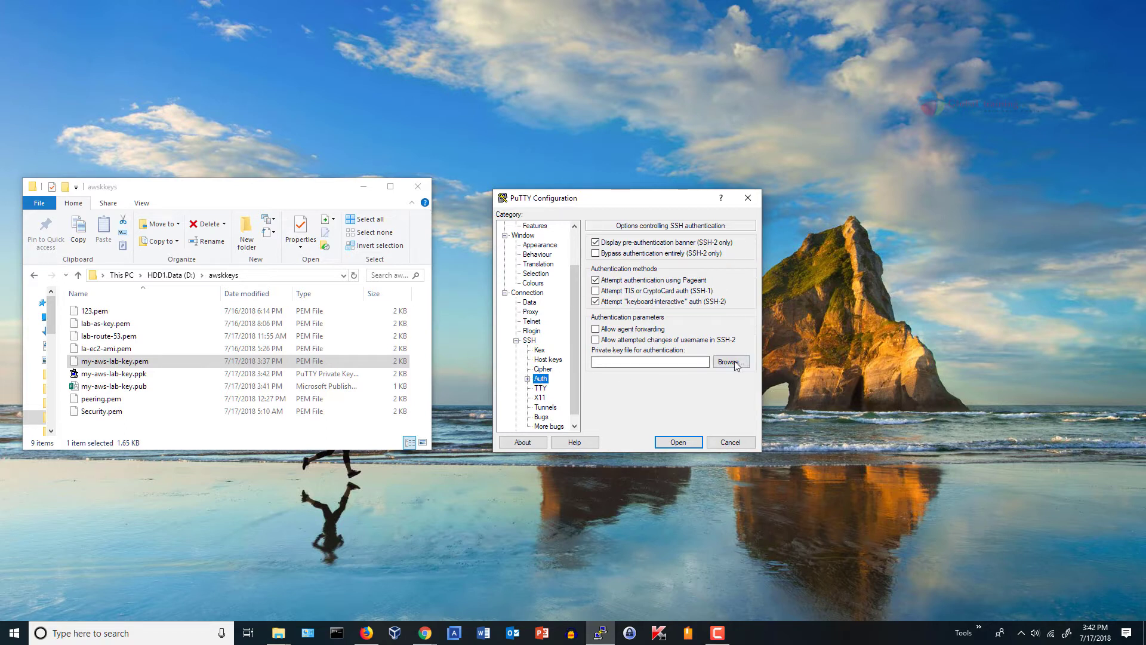
{"action": "left_click", "coordinate": [304, 276]}
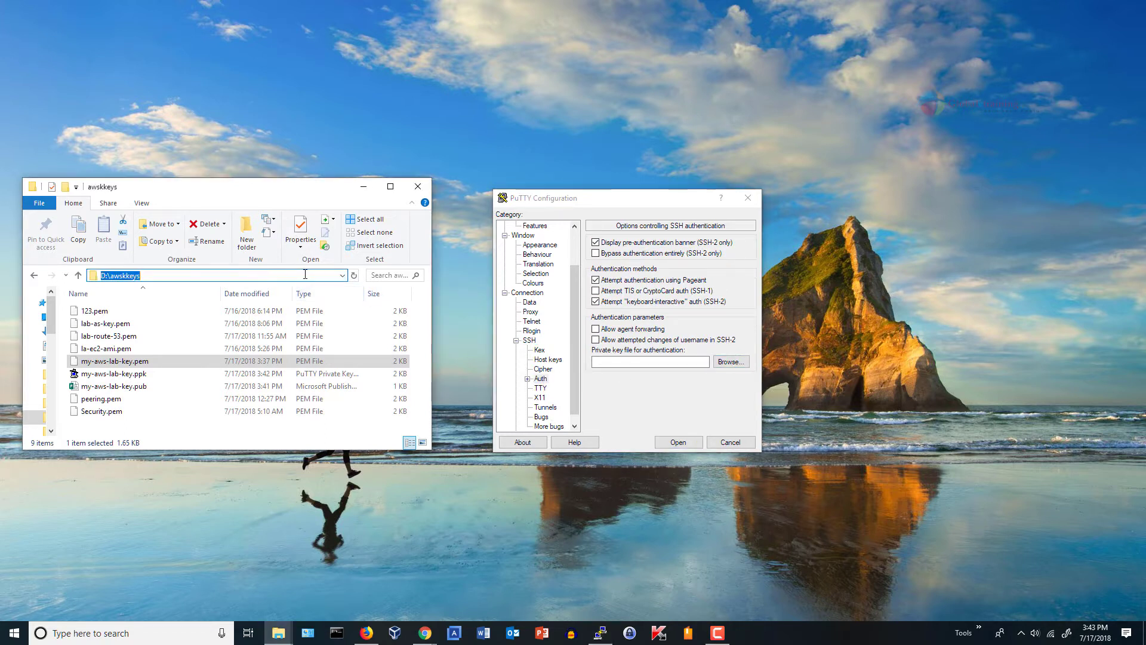
{"action": "key", "text": "ctrl+c"}
{"action": "left_click", "coordinate": [677, 362]}
{"action": "key", "text": "ctrl+v"}
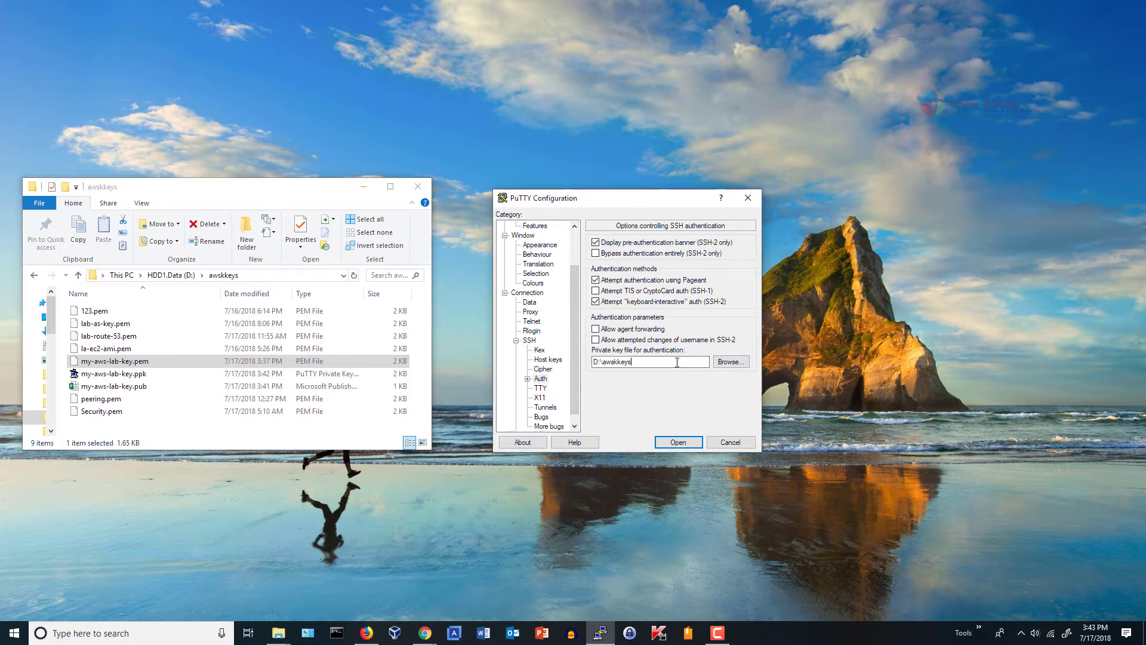
{"action": "type", "text": "\\"}
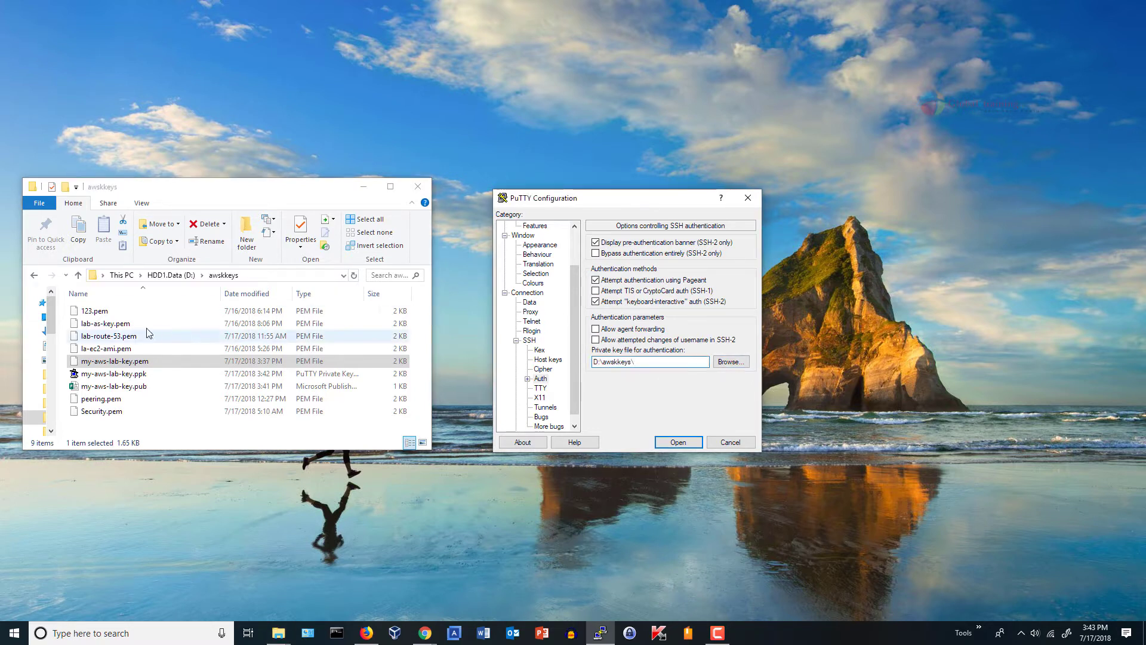
Step: Complete the private key path with the file name my-aws-lab-key.ppk copied from the awskkeys folder
{"action": "left_click", "coordinate": [123, 377]}
{"action": "left_click", "coordinate": [141, 377]}
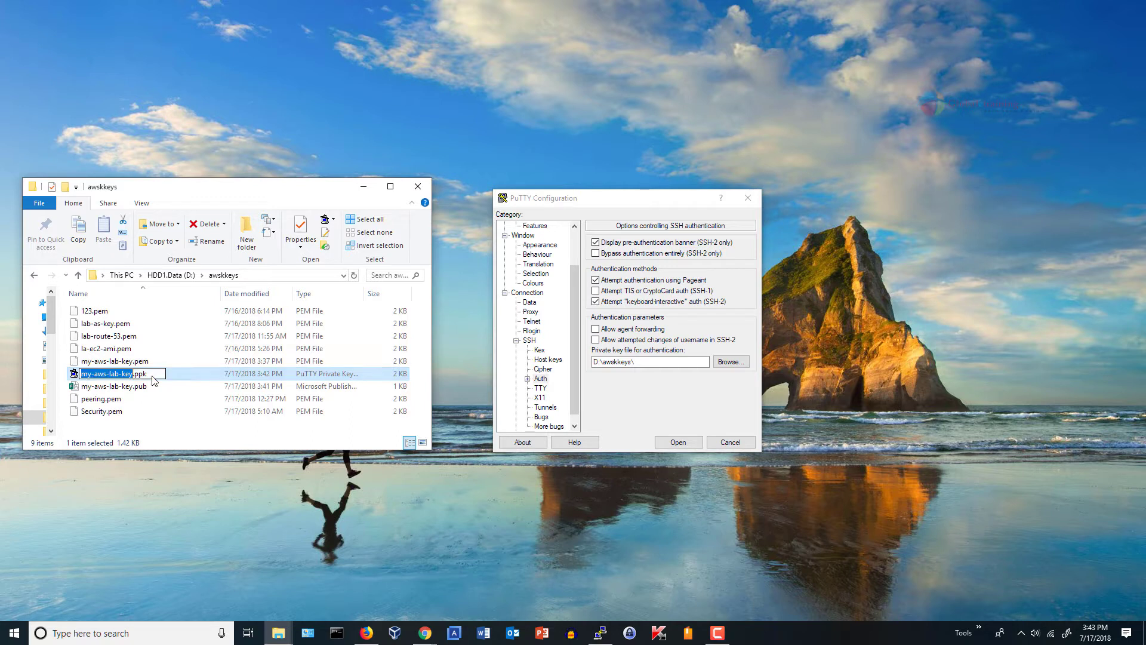
{"action": "left_click_drag", "start_coordinate": [152, 375], "coordinate": [81, 373]}
{"action": "key", "text": "ctrl+c"}
{"action": "left_click", "coordinate": [658, 380]}
{"action": "key", "text": "ctrl+v"}
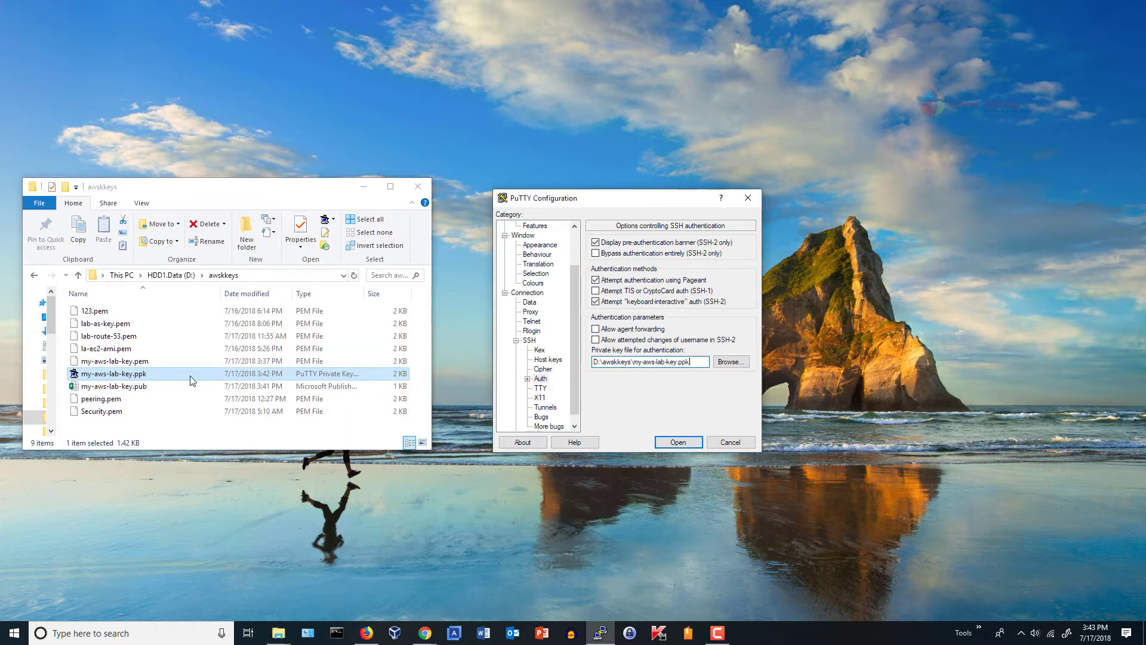
Step: Return to the basic session options and save the authentication settings to the 18.191.222.70 session
{"action": "left_click", "coordinate": [575, 251]}
{"action": "left_click", "coordinate": [535, 229]}
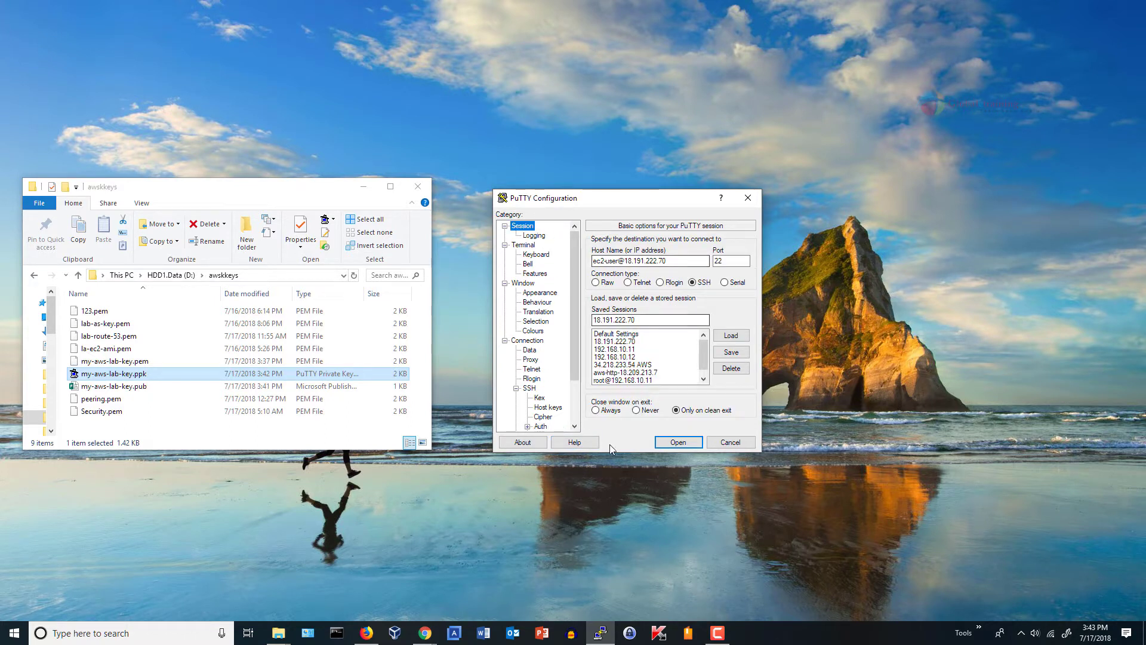
{"action": "left_click", "coordinate": [723, 357]}
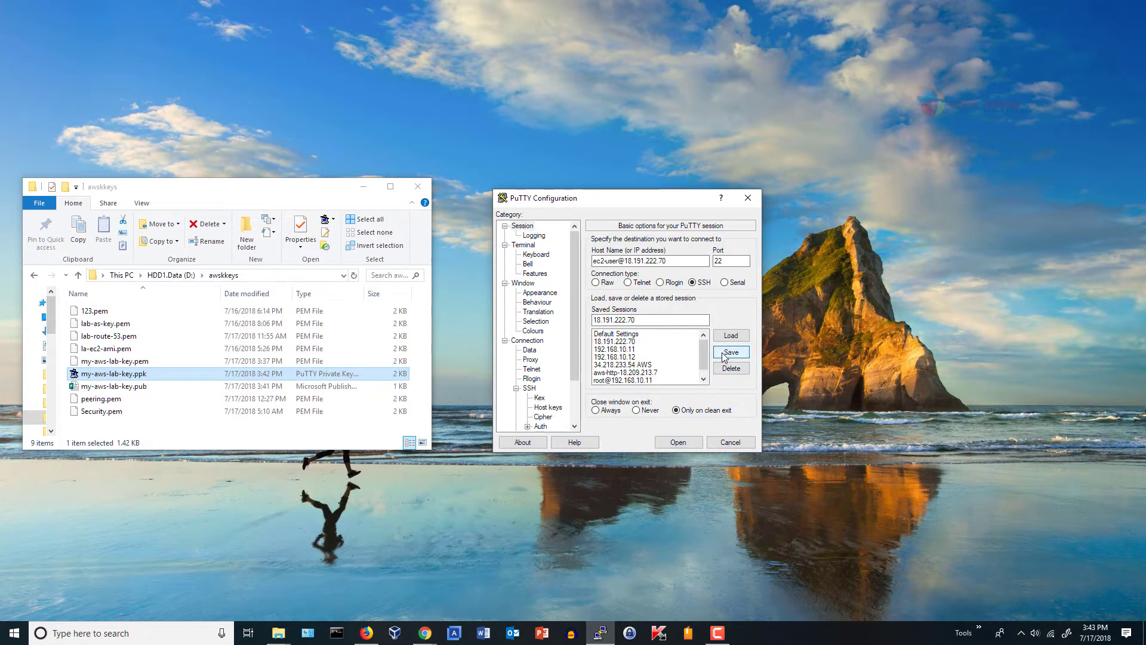
Step: Open the SSH connection, trust and cache the server's host key, and move the terminal beside the folder window
{"action": "left_click", "coordinate": [679, 445]}
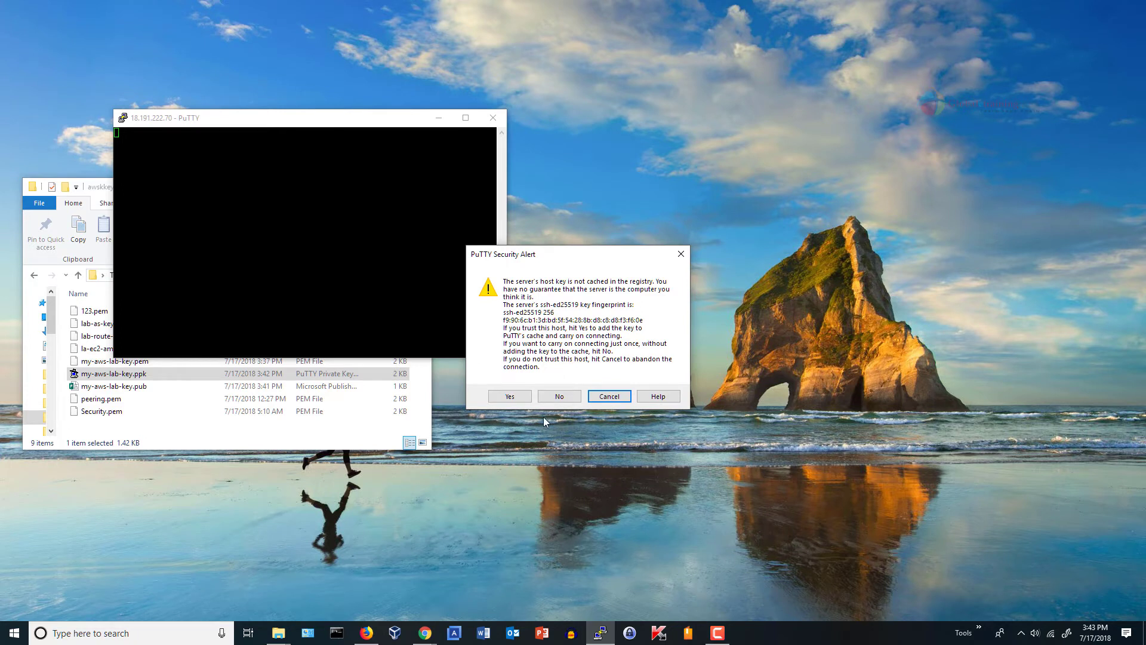
{"action": "left_click", "coordinate": [519, 398]}
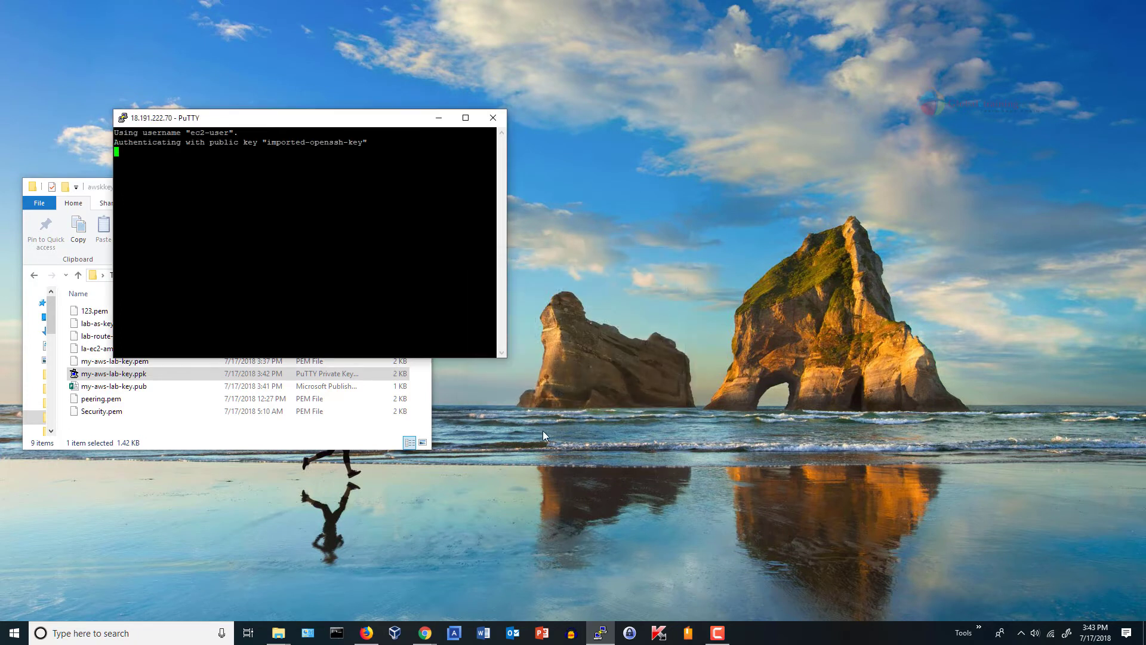
{"action": "left_click_drag", "start_coordinate": [361, 124], "coordinate": [720, 216]}
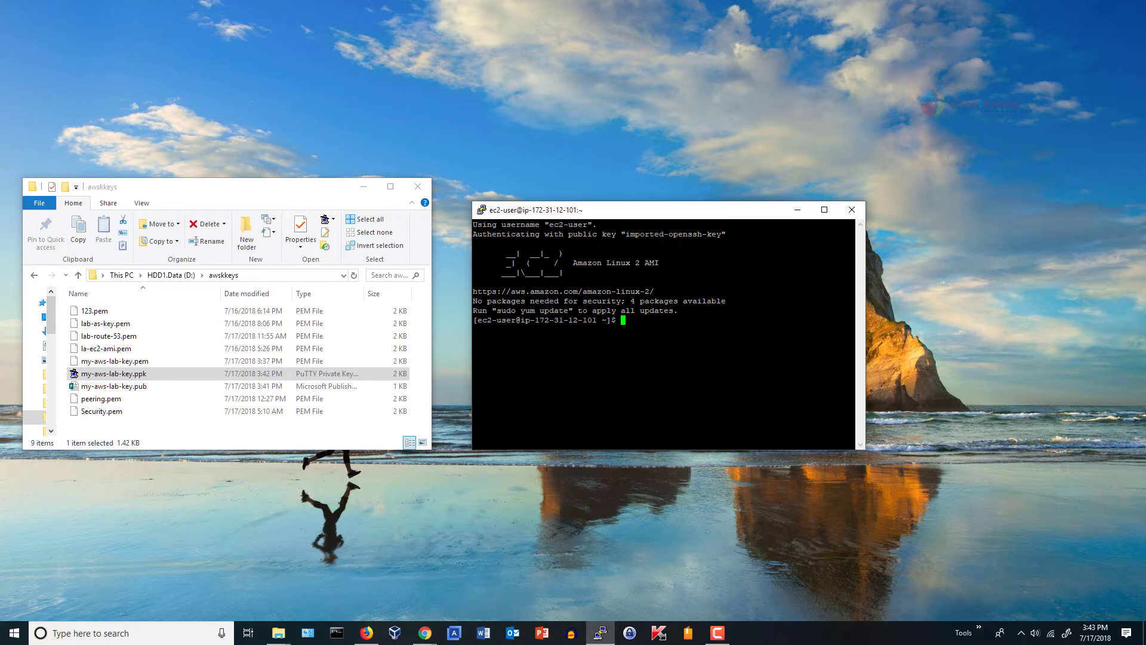
{"action": "left_click_drag", "start_coordinate": [569, 263], "coordinate": [657, 262]}
{"action": "left_click", "coordinate": [658, 263]}
Step: Switch to the EC2 console and examine the example ssh command in the SSHServer connection instructions
{"action": "mouse_move", "coordinate": [425, 633]}
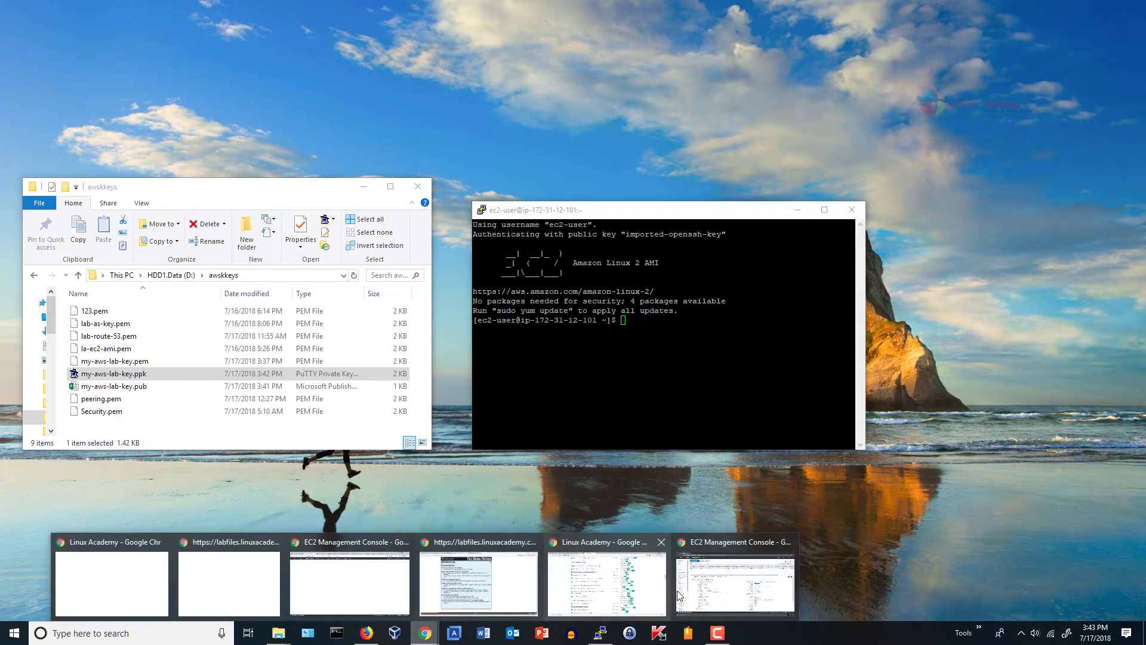
{"action": "left_click", "coordinate": [716, 591]}
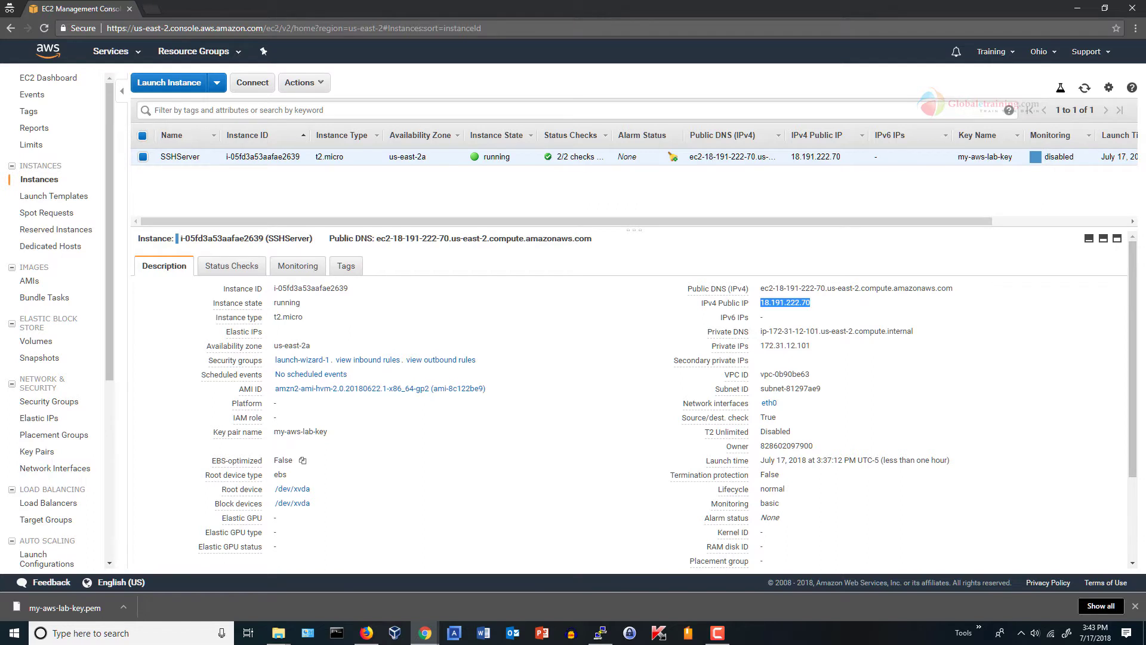
{"action": "left_click", "coordinate": [642, 348]}
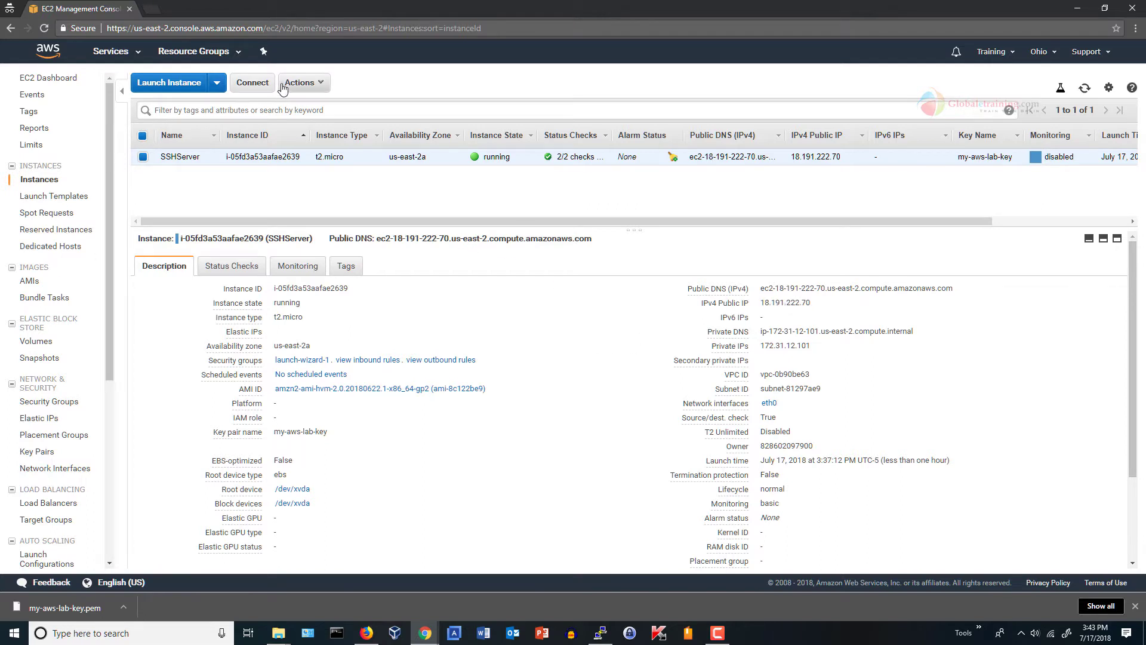
{"action": "left_click", "coordinate": [310, 88]}
{"action": "left_click", "coordinate": [298, 107]}
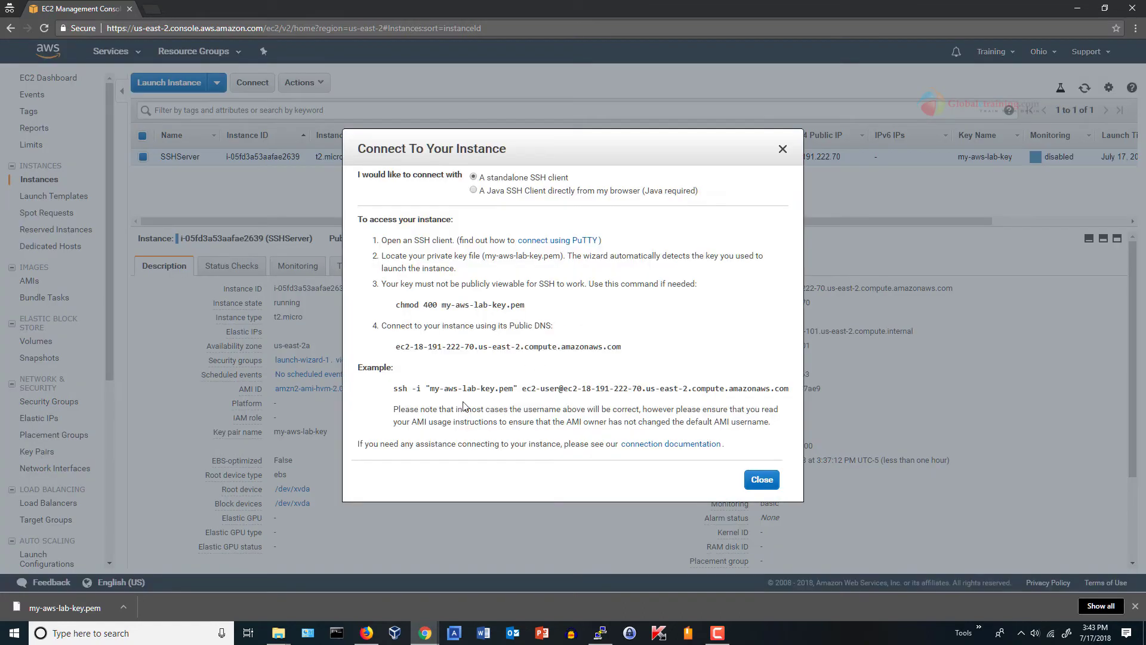
{"action": "left_click_drag", "start_coordinate": [393, 388], "coordinate": [789, 388]}
{"action": "left_click", "coordinate": [776, 388]}
{"action": "left_click", "coordinate": [761, 479]}
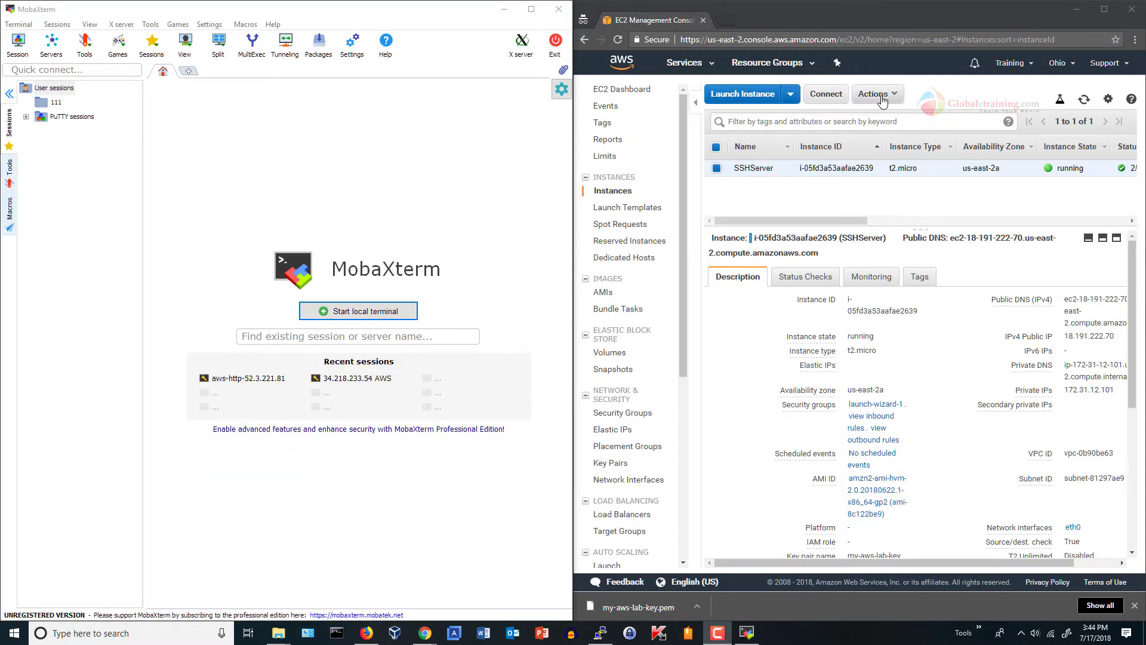
Step: Open the connection instructions for the SSHServer instance in the EC2 console
{"action": "left_click", "coordinate": [881, 96]}
{"action": "mouse_move", "coordinate": [901, 180]}
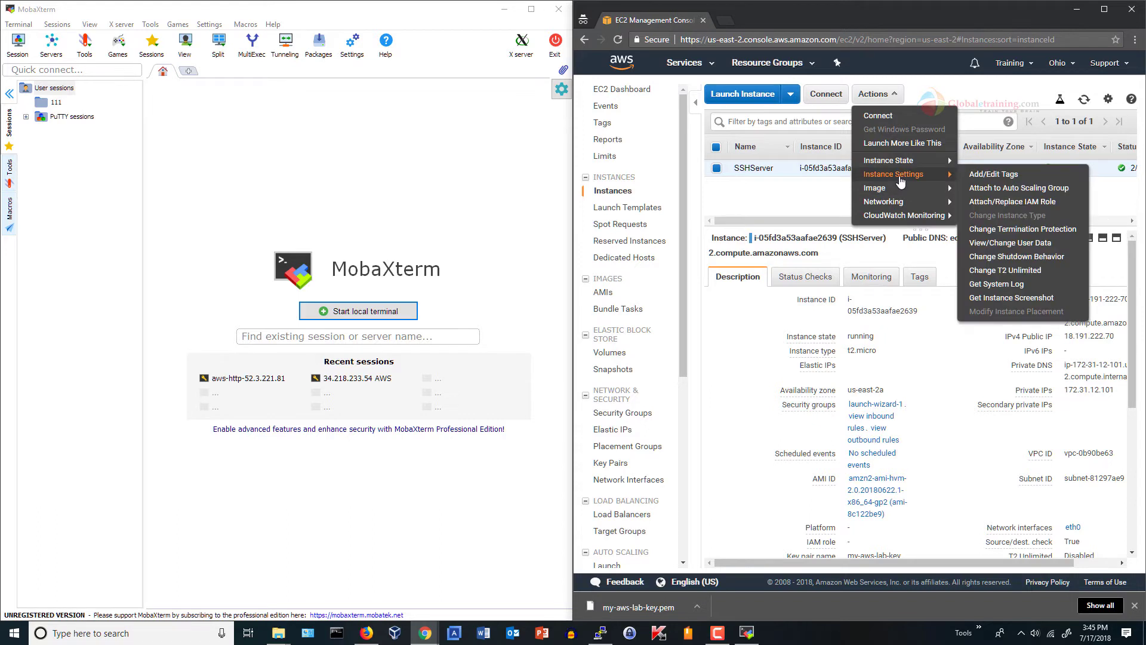
{"action": "left_click", "coordinate": [878, 116]}
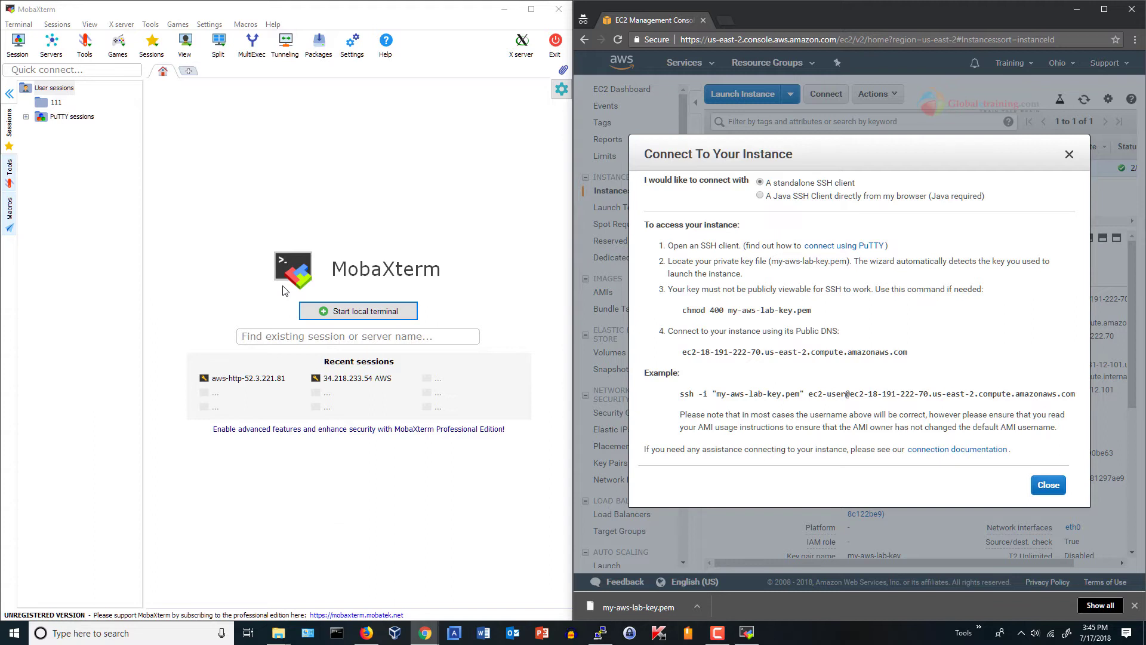
Step: Start a local terminal in MobaXterm and change to the directory /drives/d/awskkeys/
{"action": "left_click", "coordinate": [382, 311]}
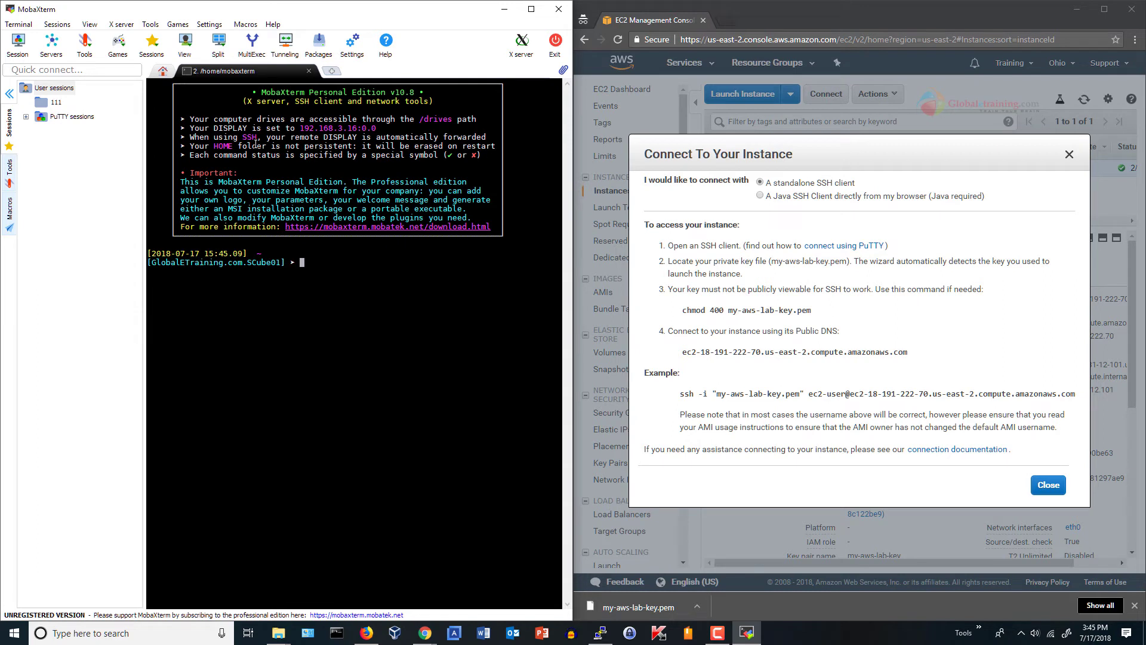
{"action": "type", "text": "cd /drives/d/aw"}
{"action": "key", "text": "BackSpace"}
{"action": "key", "text": "BackSpace"}
{"action": "type", "text": "awd"}
{"action": "key", "text": "BackSpace"}
{"action": "key", "text": "Tab"}
{"action": "key", "text": "Return"}
Step: Restrict the permissions of the key files with the command chmod 400 *pem
{"action": "type", "text": "chmod "}
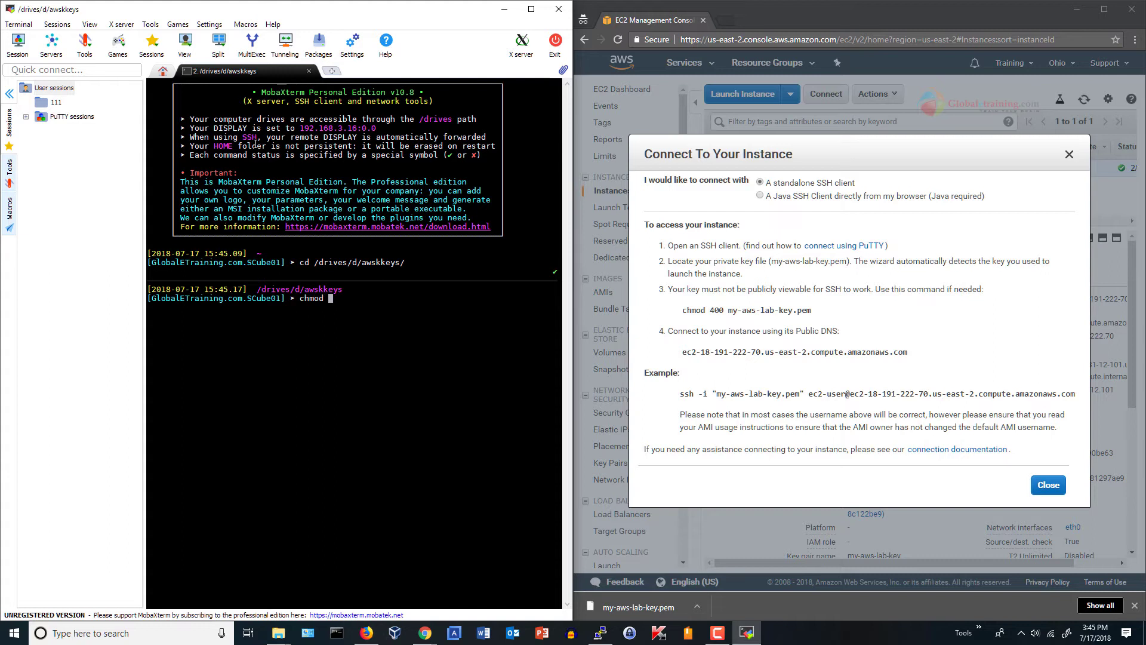
{"action": "type", "text": "400 *pem"}
{"action": "key", "text": "Return"}
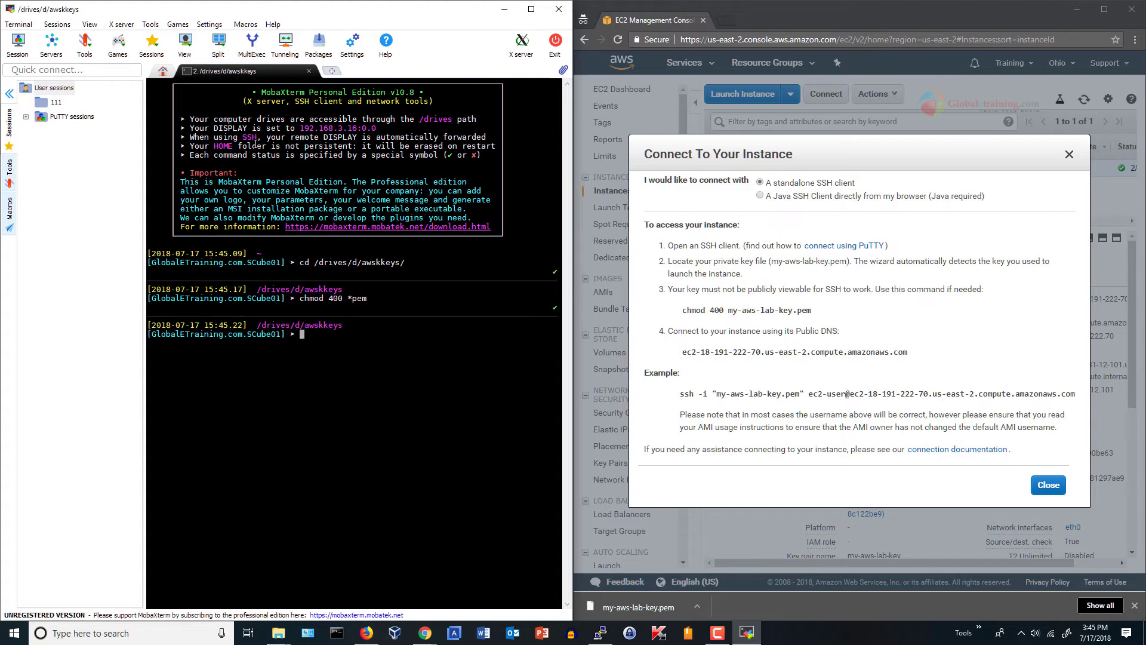
Step: Copy the example ssh command from the connection instructions, run it in the MobaXterm terminal, and bring the PuTTY session forward
{"action": "left_click", "coordinate": [686, 392]}
{"action": "left_click_drag", "start_coordinate": [686, 392], "coordinate": [891, 394]}
{"action": "triple_click", "coordinate": [920, 393]}
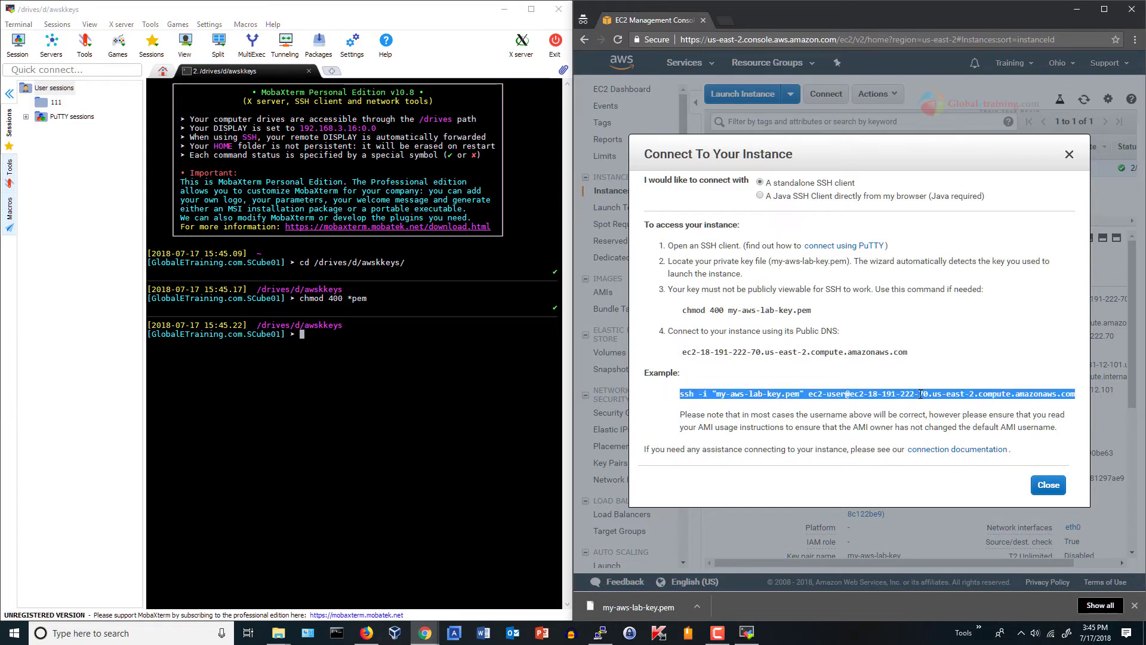
{"action": "right_click", "coordinate": [370, 399]}
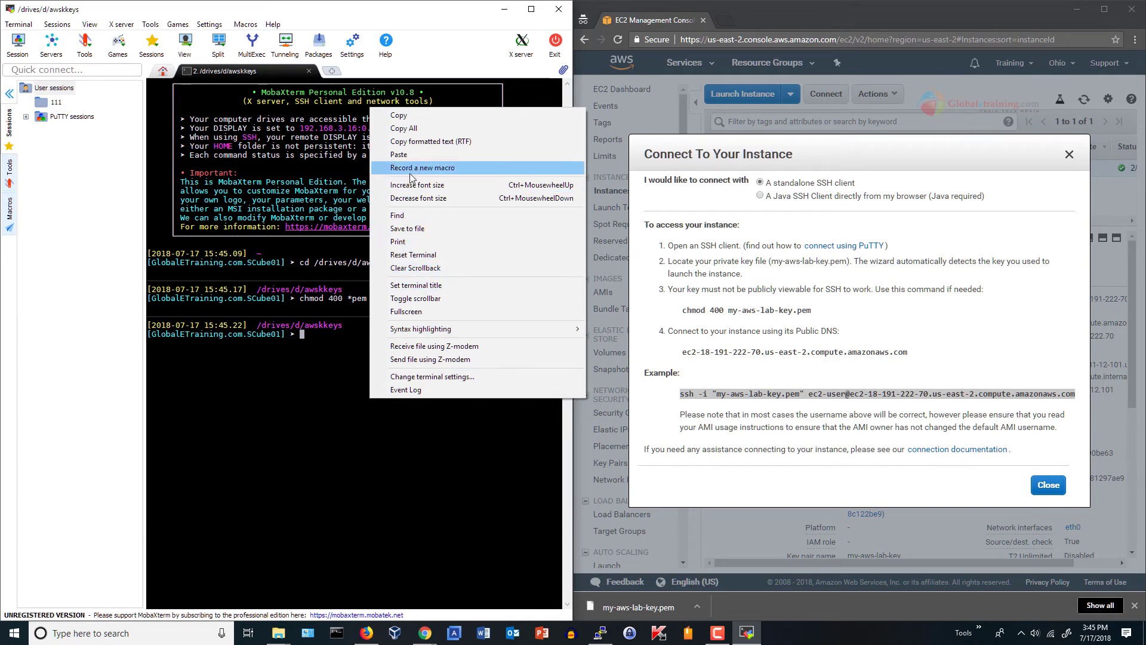
{"action": "left_click", "coordinate": [409, 155]}
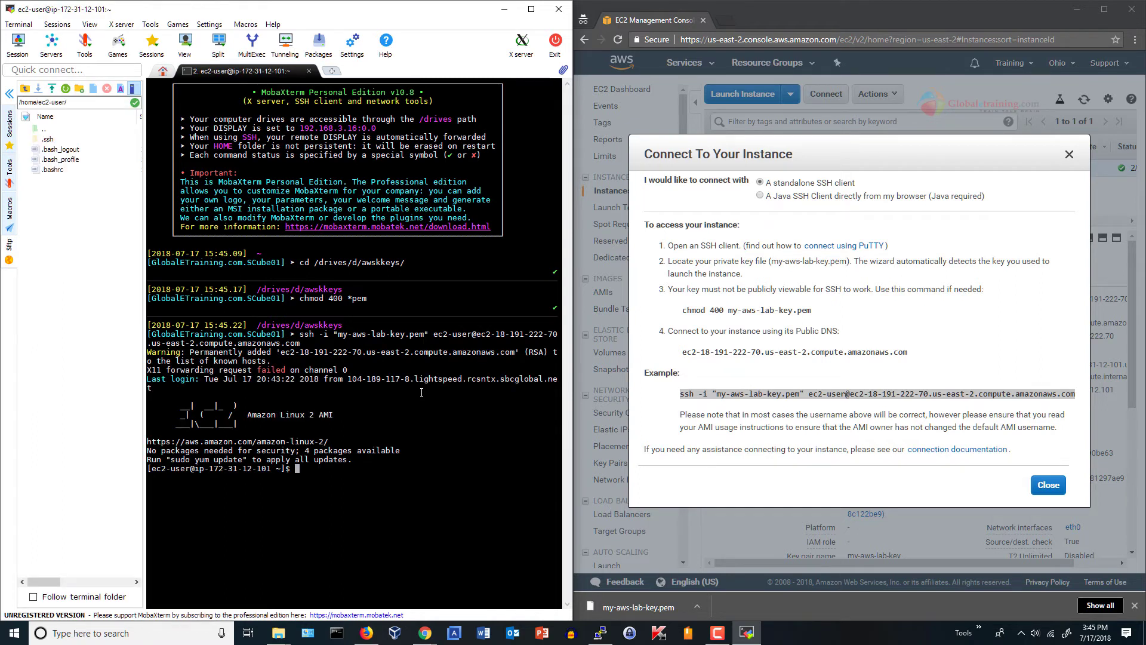
{"action": "left_click", "coordinate": [600, 633]}
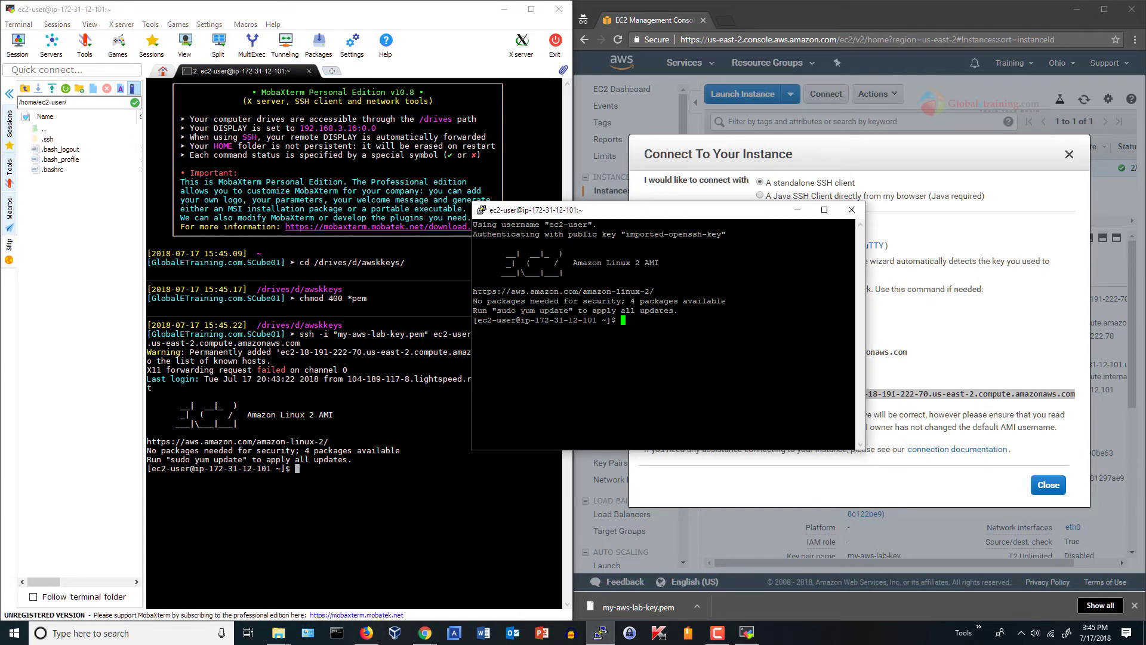